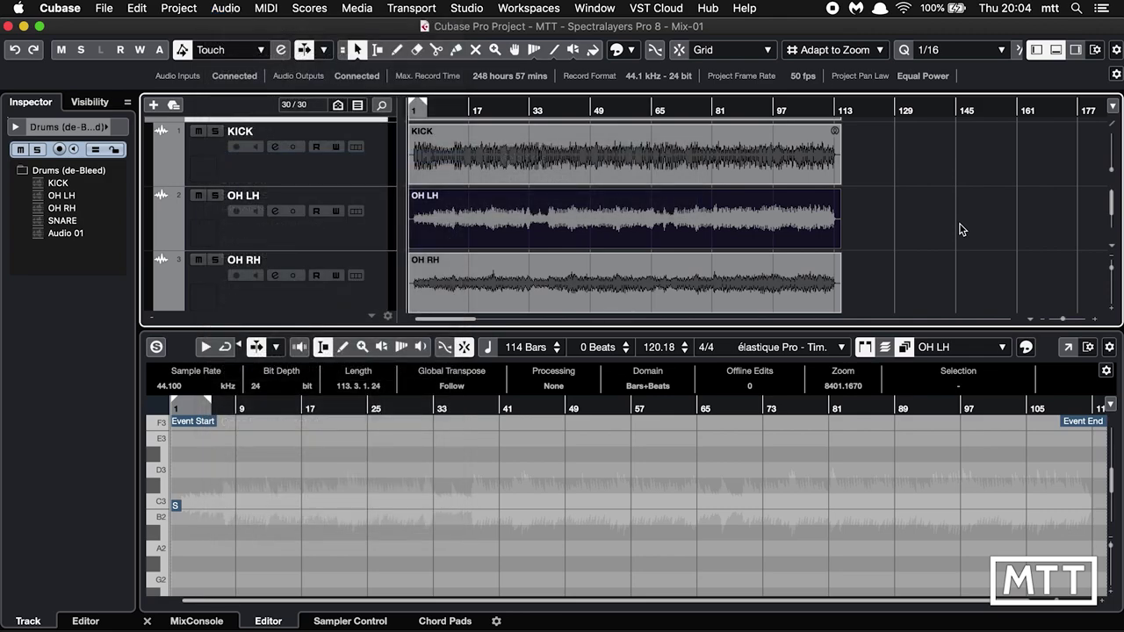
- Check the OH LH event's actions list for Extensions, then dismiss it
{"action": "right_click", "coordinate": [641, 218]}
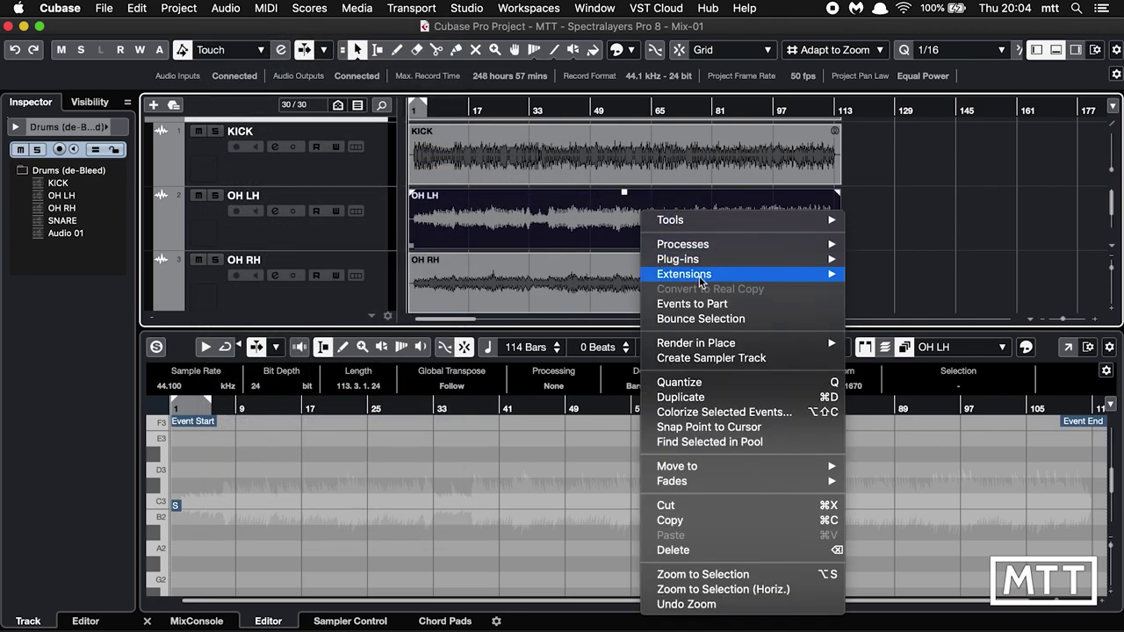
{"action": "mouse_move", "coordinate": [786, 274]}
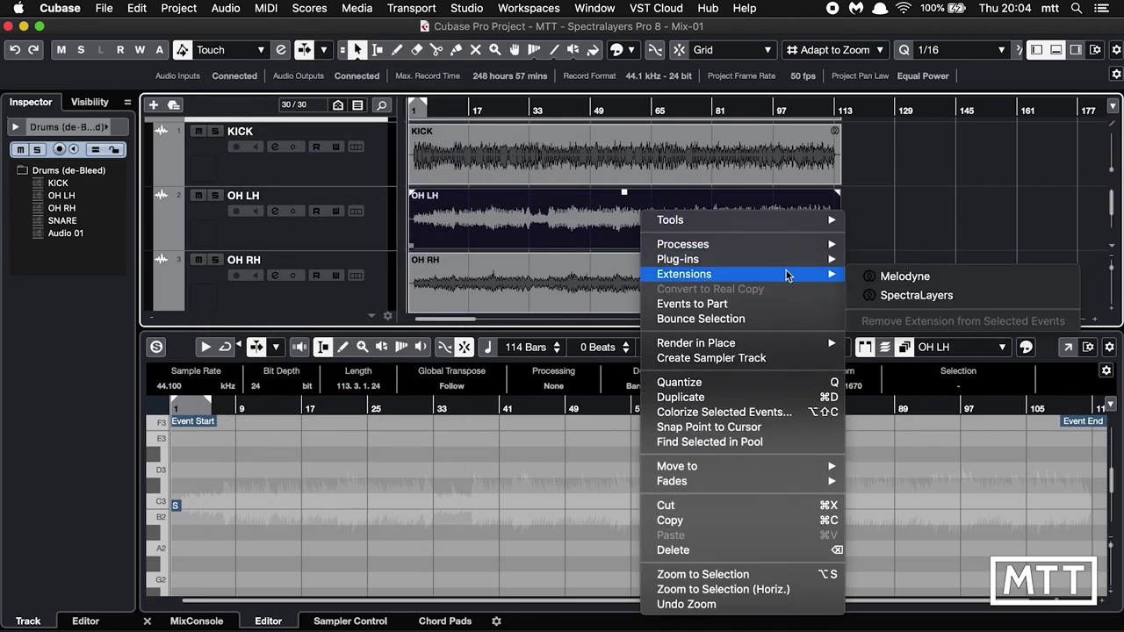
{"action": "left_click", "coordinate": [934, 242]}
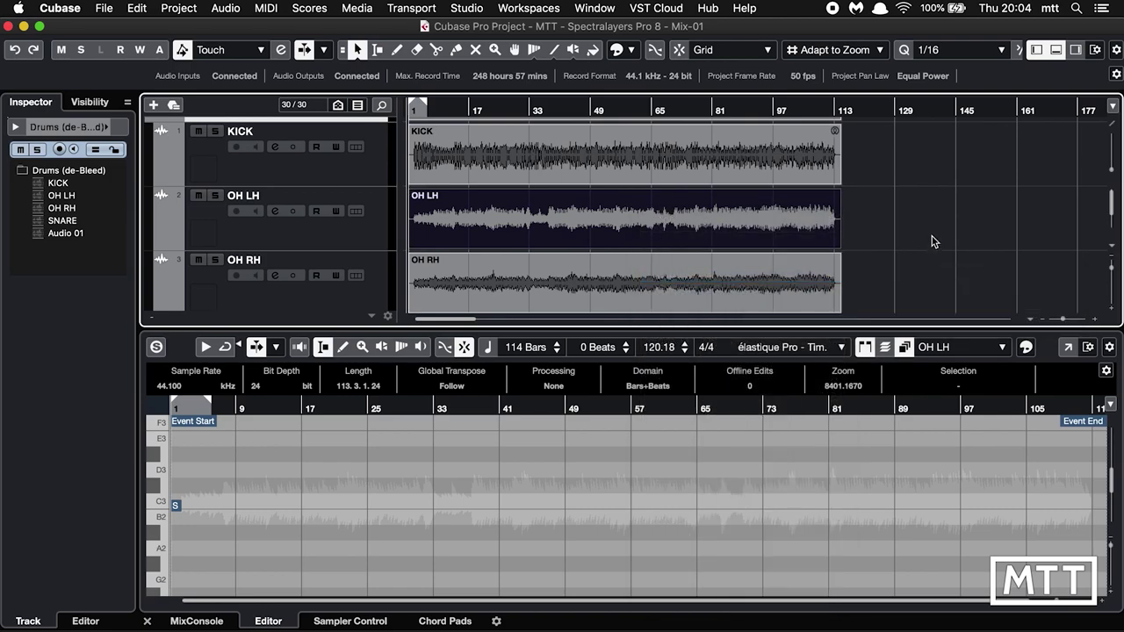
- Open the KICK event in SpectraLayers in the lower zone
{"action": "left_click", "coordinate": [674, 154]}
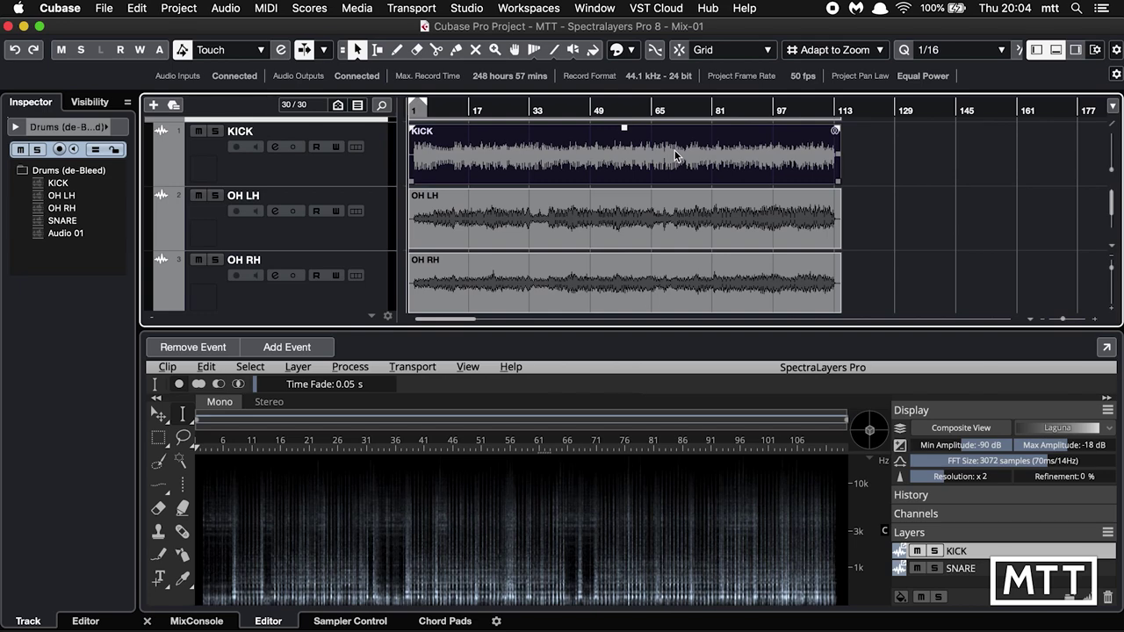
{"action": "left_click", "coordinate": [660, 211]}
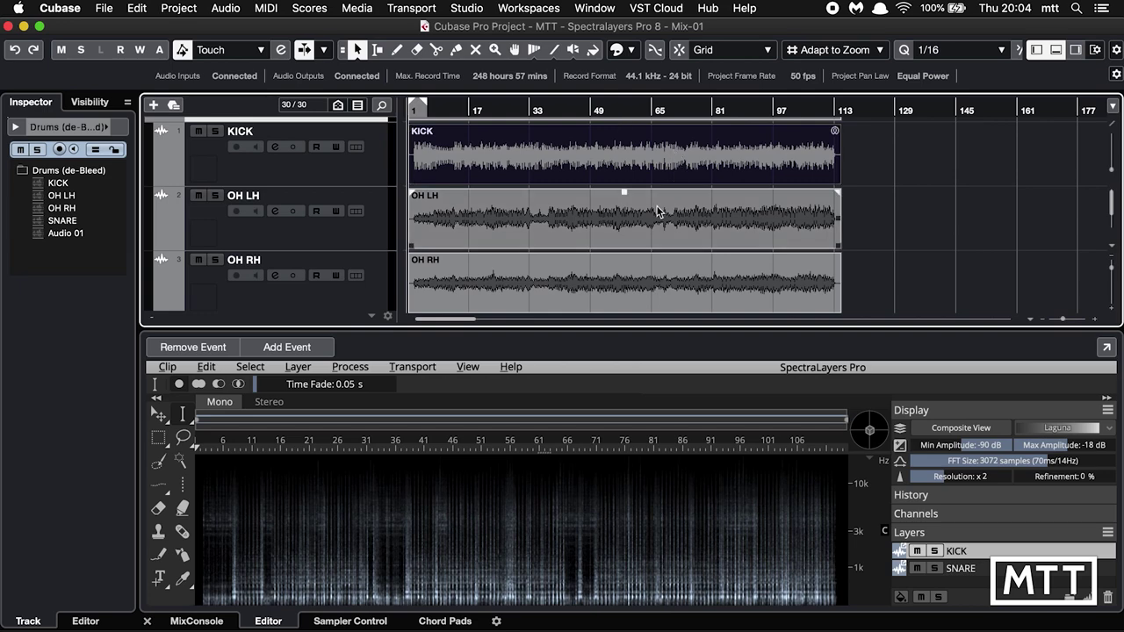
{"action": "double_click", "coordinate": [459, 225]}
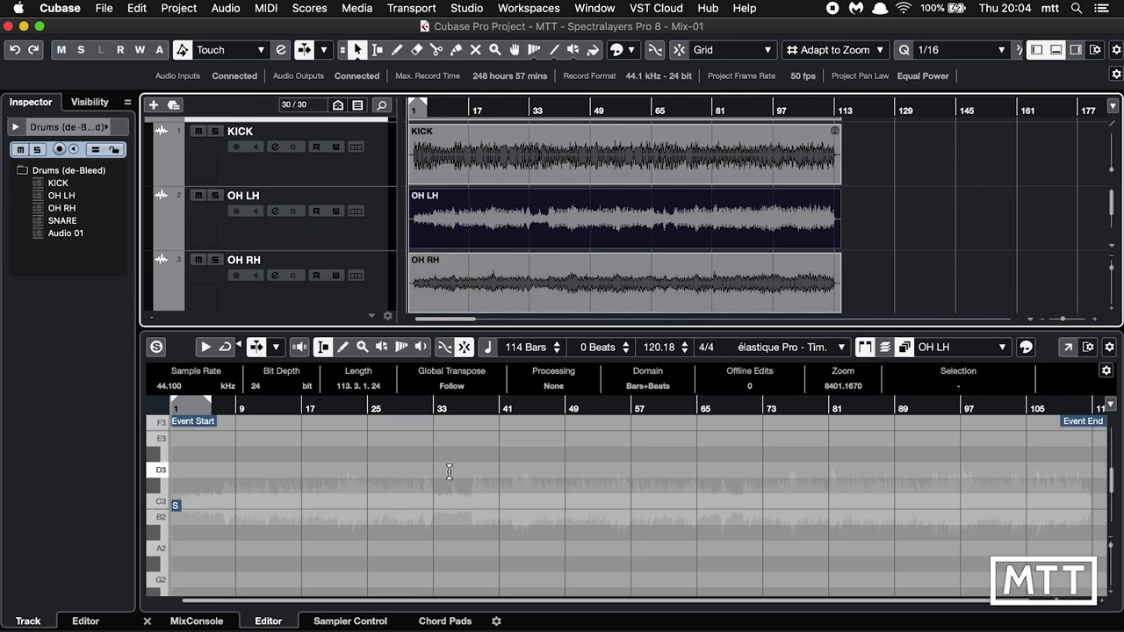
{"action": "double_click", "coordinate": [567, 162]}
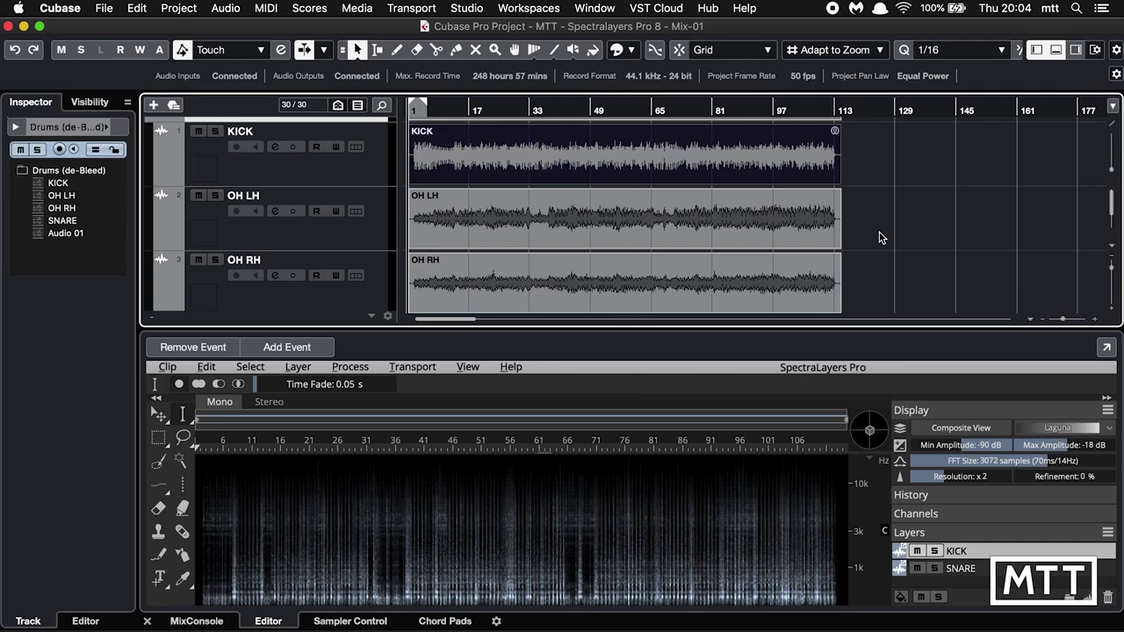
- Solo the SNARE track and zoom the arrangement to show bars 1–17
{"action": "scroll", "coordinate": [880, 237], "scroll_direction": "down", "scroll_amount": 2}
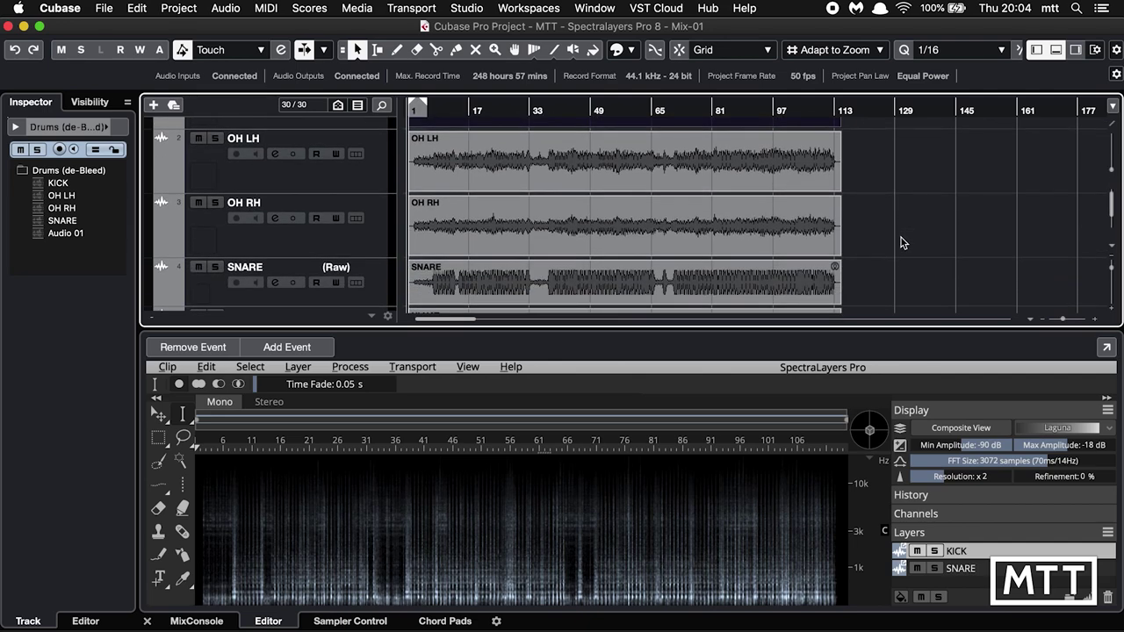
{"action": "scroll", "coordinate": [902, 242], "scroll_direction": "down", "scroll_amount": 2}
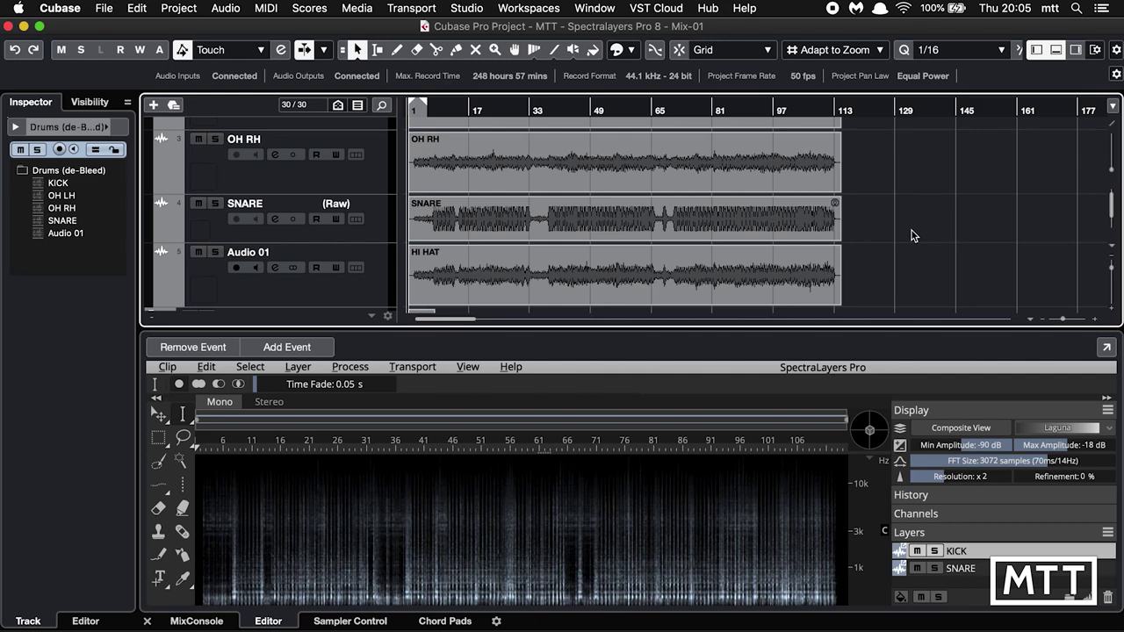
{"action": "left_click", "coordinate": [376, 239]}
{"action": "left_click", "coordinate": [217, 204]}
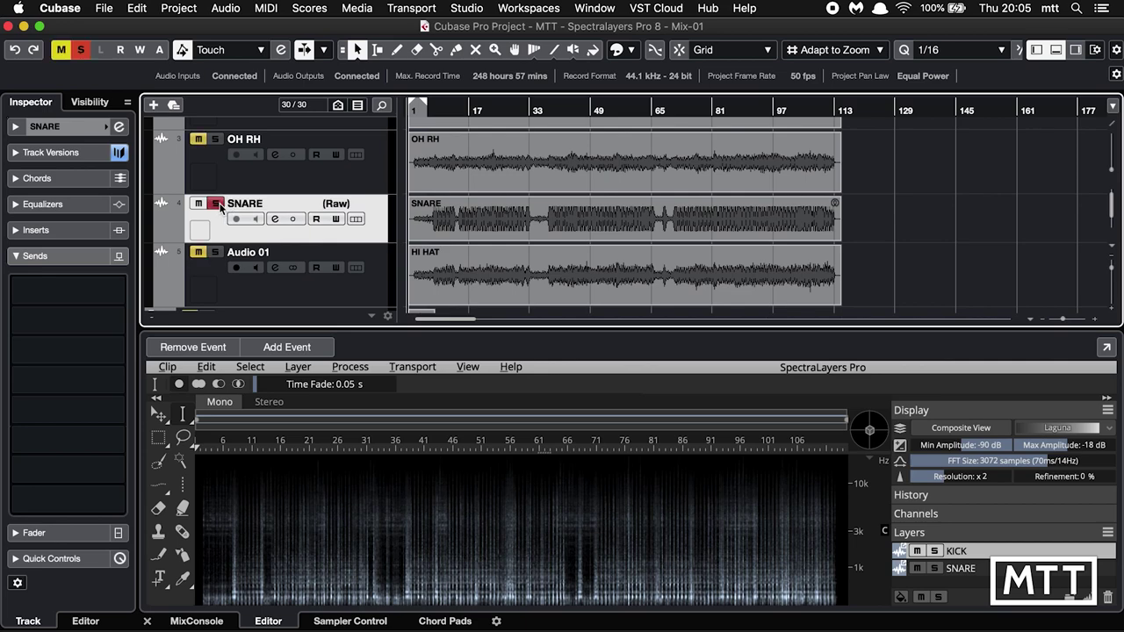
{"action": "key", "text": "h"}
{"action": "key", "text": "h"}
{"action": "key", "text": "h"}
{"action": "key", "text": "h"}
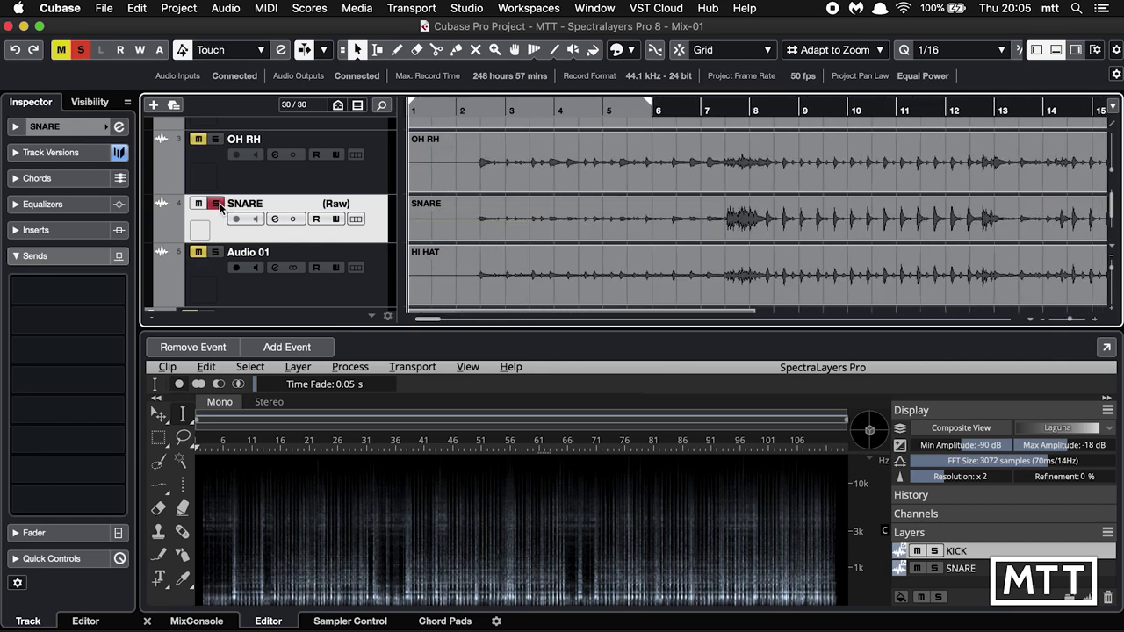
{"action": "key", "text": "g"}
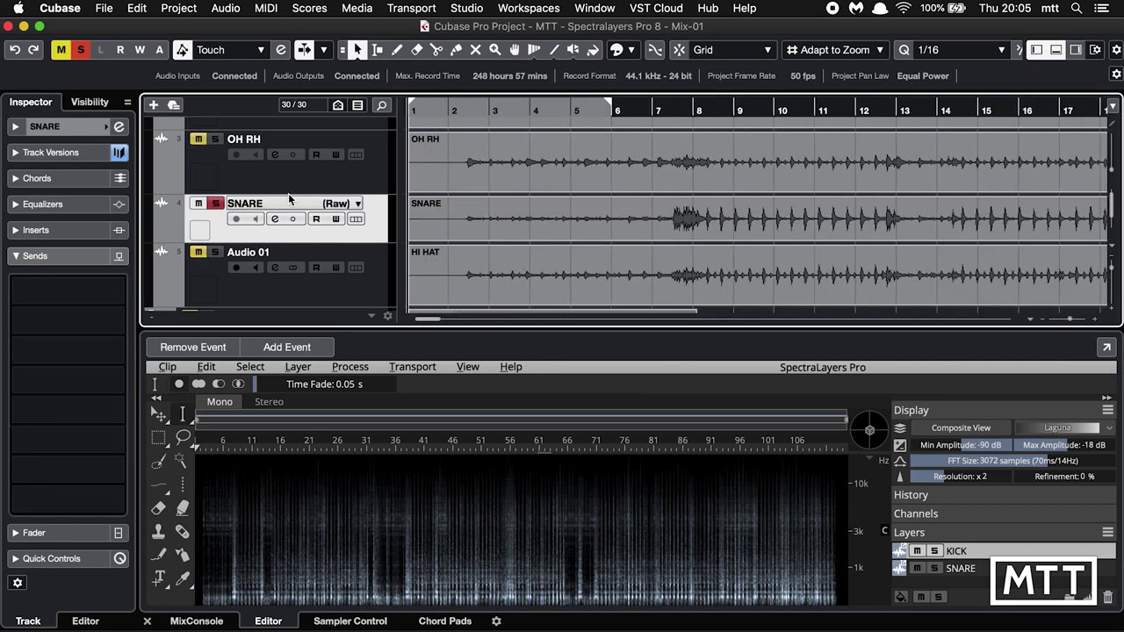
{"action": "scroll", "coordinate": [418, 219], "scroll_direction": "up", "scroll_amount": 2}
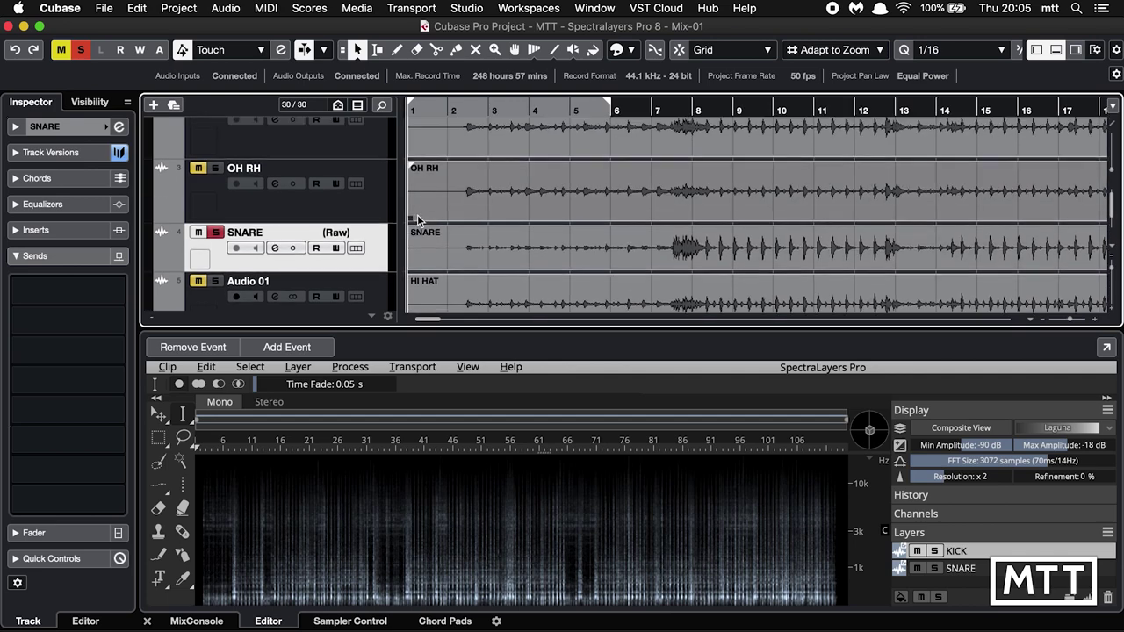
{"action": "scroll", "coordinate": [418, 219], "scroll_direction": "up", "scroll_amount": 2}
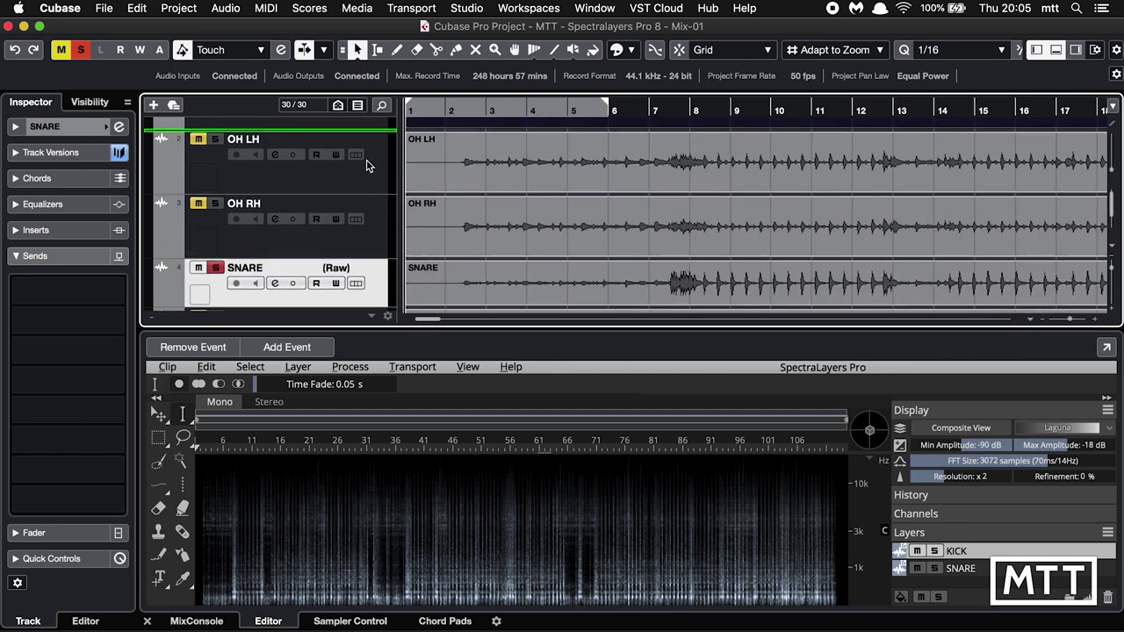
{"action": "left_click_drag", "start_coordinate": [369, 165], "coordinate": [369, 165]}
{"action": "scroll", "coordinate": [455, 220], "scroll_direction": "up", "scroll_amount": 3}
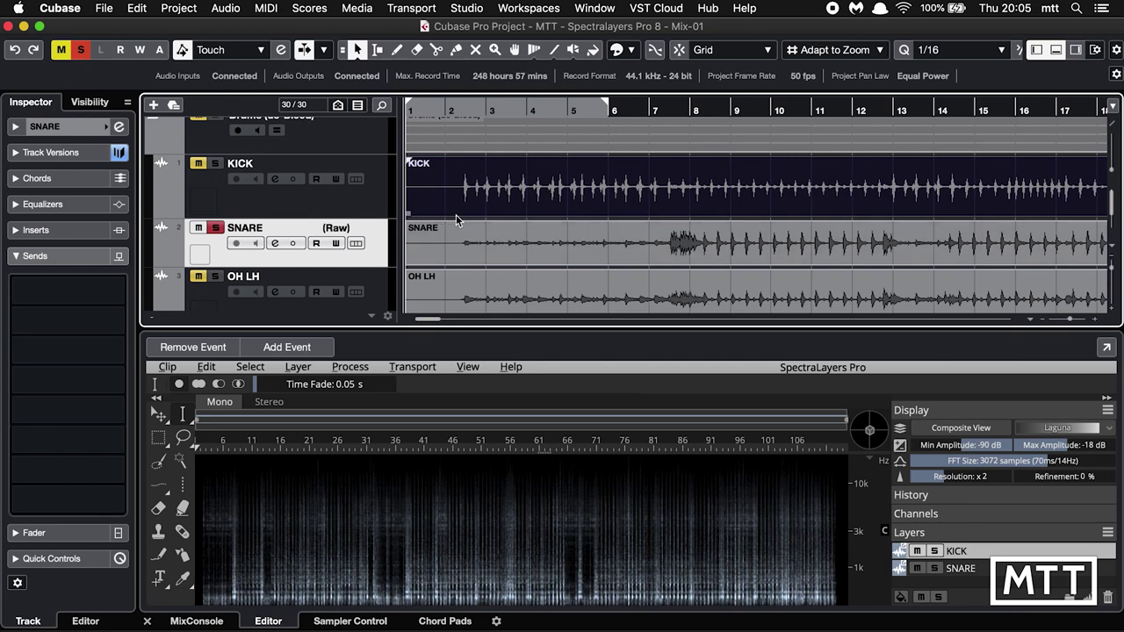
- Play the soloed snare from near bar 2
{"action": "left_click", "coordinate": [457, 111]}
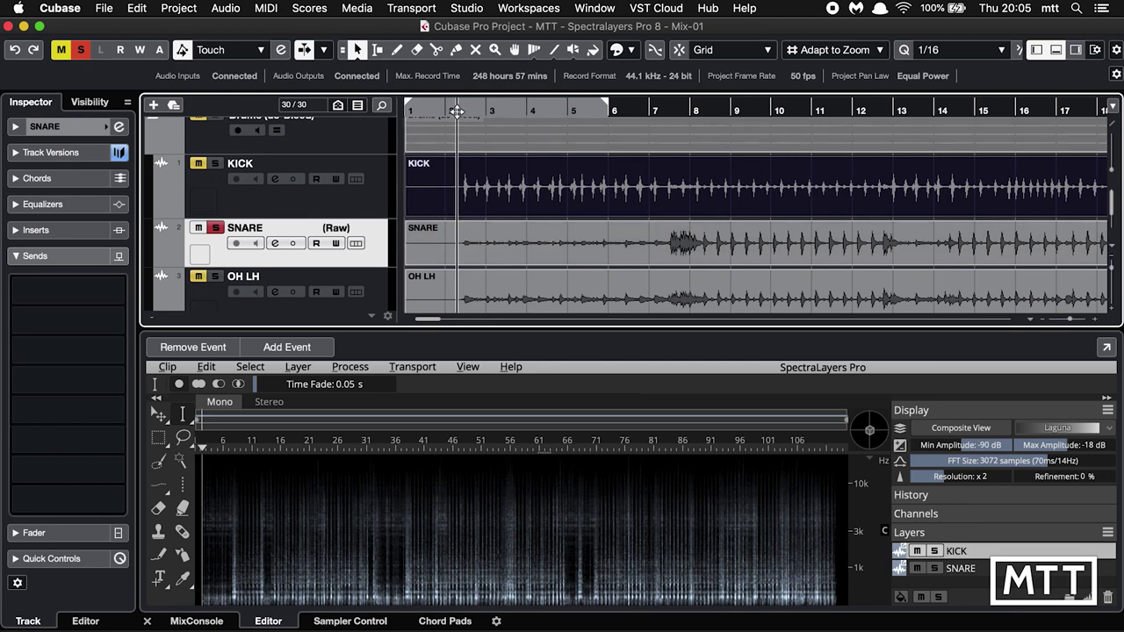
{"action": "key", "text": "space"}
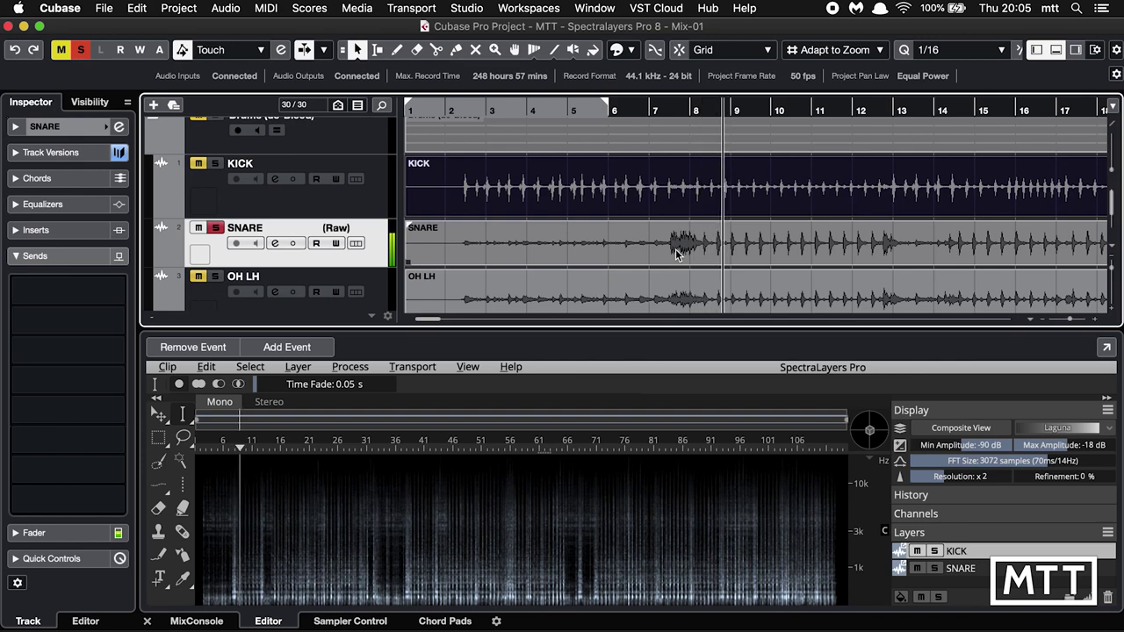
{"action": "key", "text": "space"}
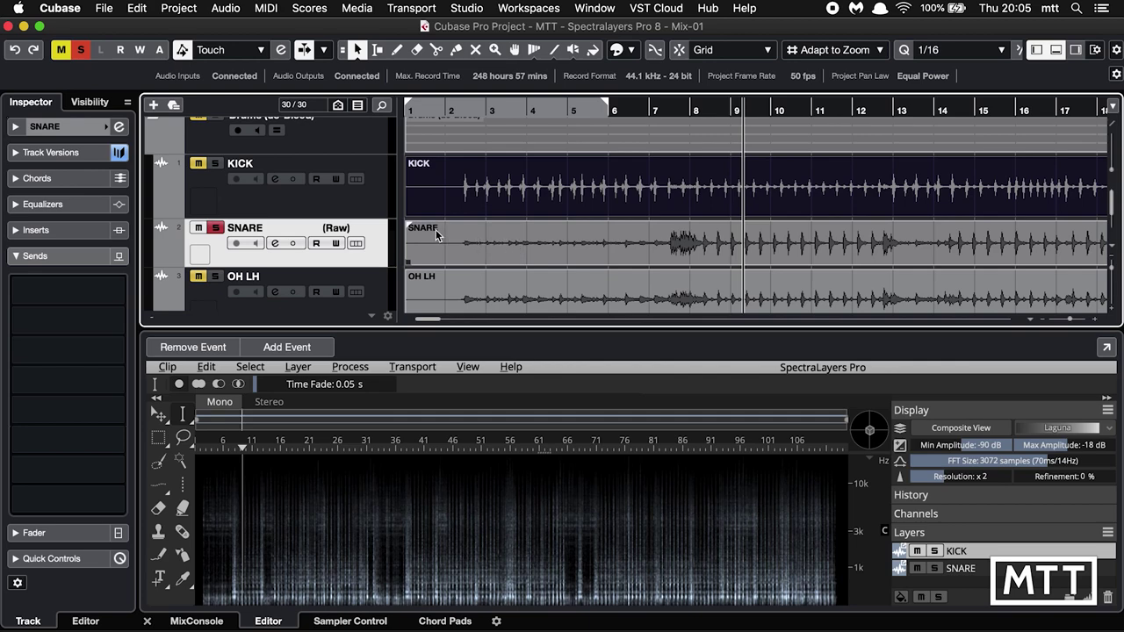
- Solo KICK instead of SNARE and play it from bar 2
{"action": "left_click", "coordinate": [216, 165]}
{"action": "left_click", "coordinate": [215, 228]}
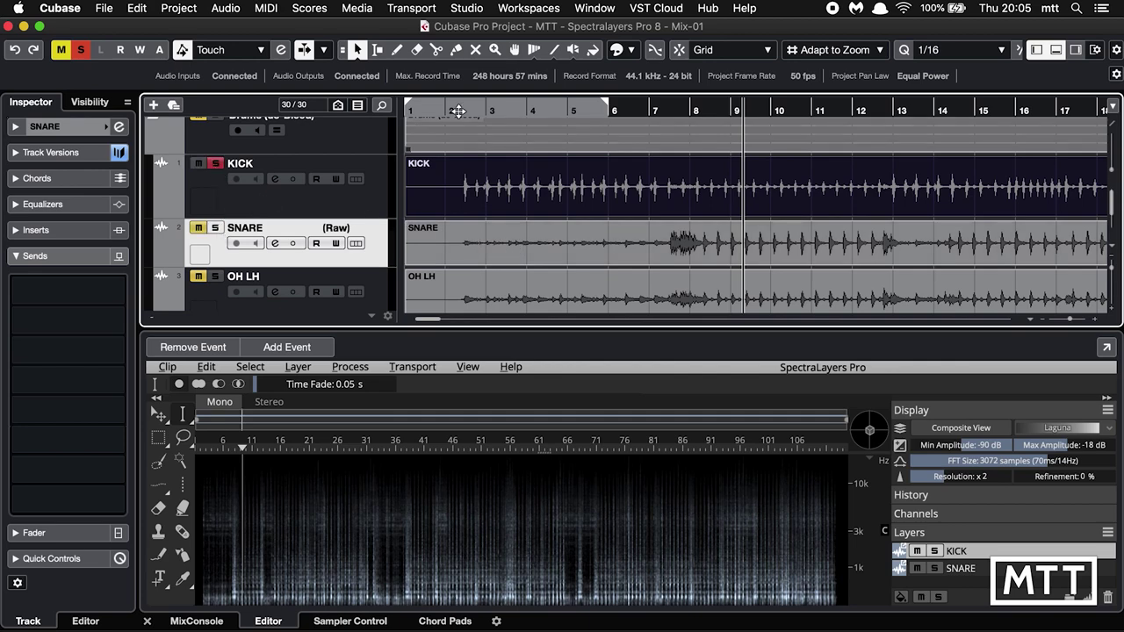
{"action": "left_click", "coordinate": [450, 113]}
{"action": "key", "text": "space"}
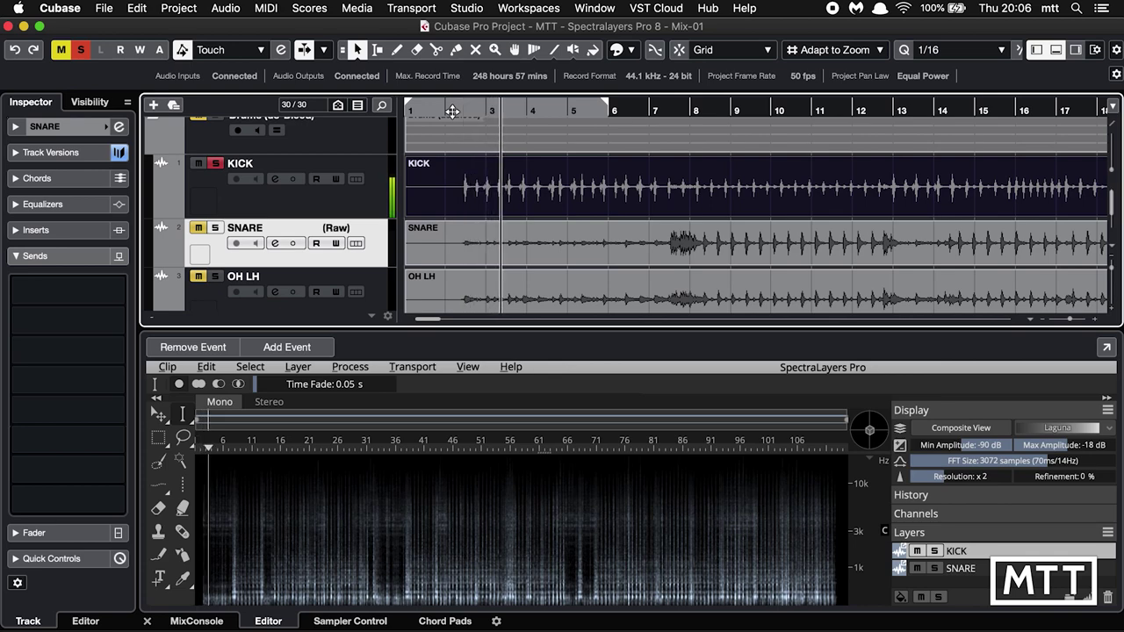
{"action": "key", "text": "space"}
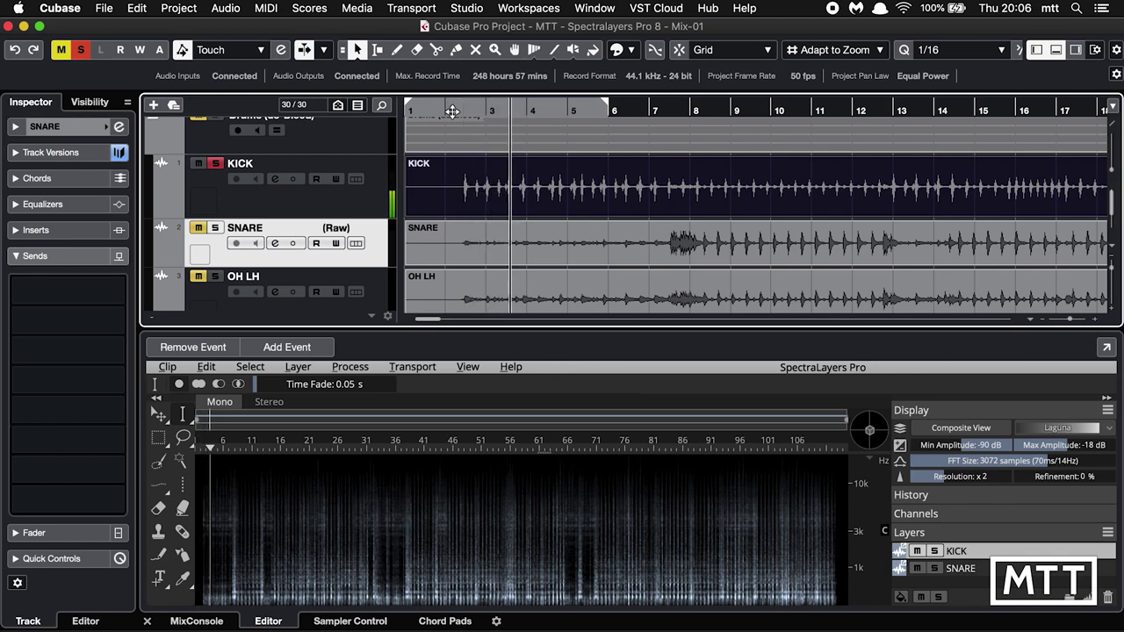
{"action": "left_click", "coordinate": [451, 112]}
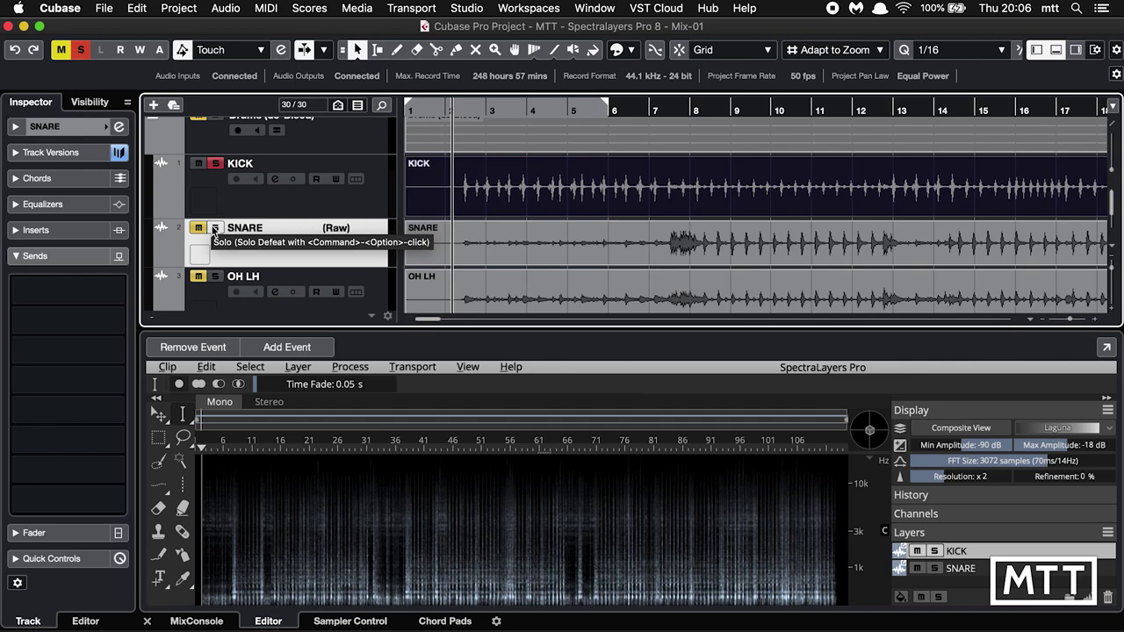
- Select the SNARE event and move SpectraLayers into its own full-size window
{"action": "left_click", "coordinate": [490, 244]}
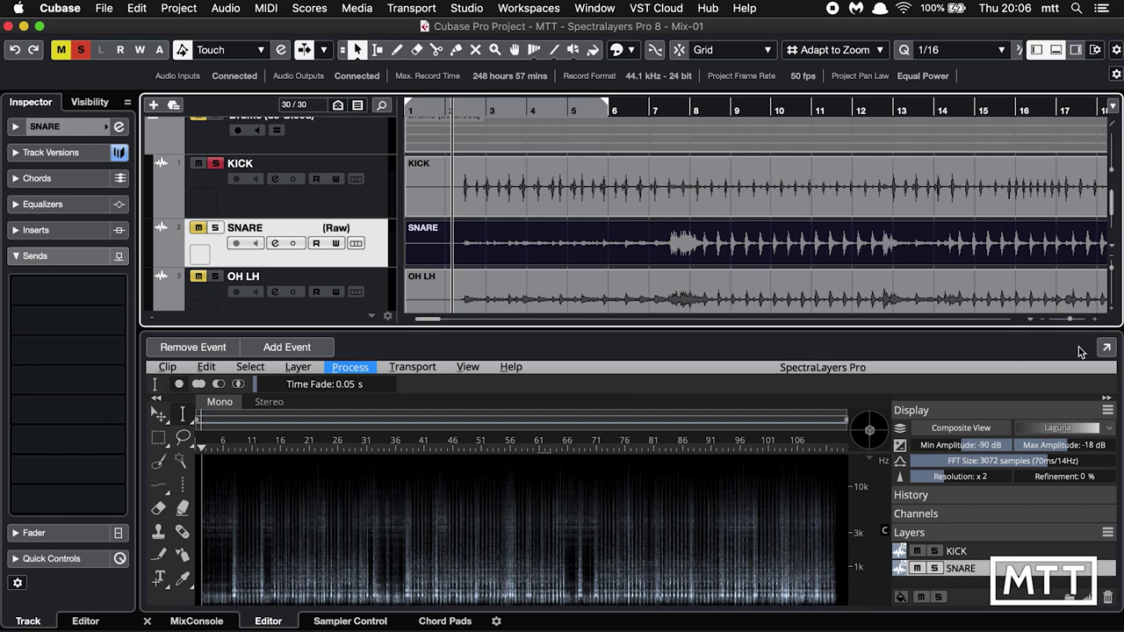
{"action": "left_click", "coordinate": [1106, 351]}
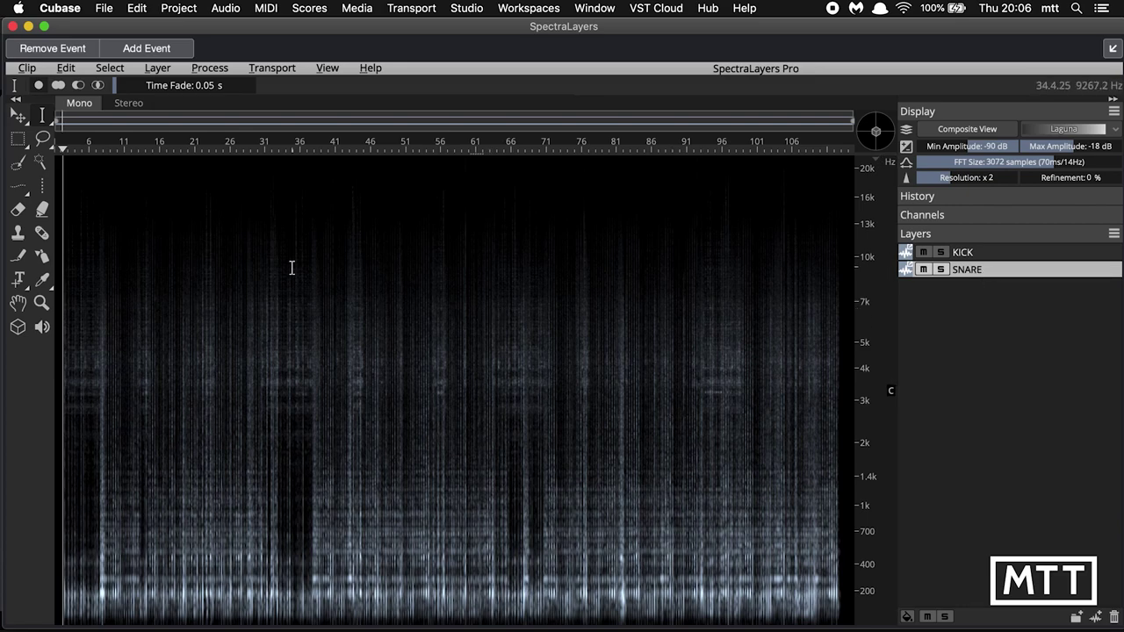
- Apply De-Bleed to the SNARE layer with KICK as the bleed source, then dock SpectraLayers back
{"action": "left_click", "coordinate": [211, 77]}
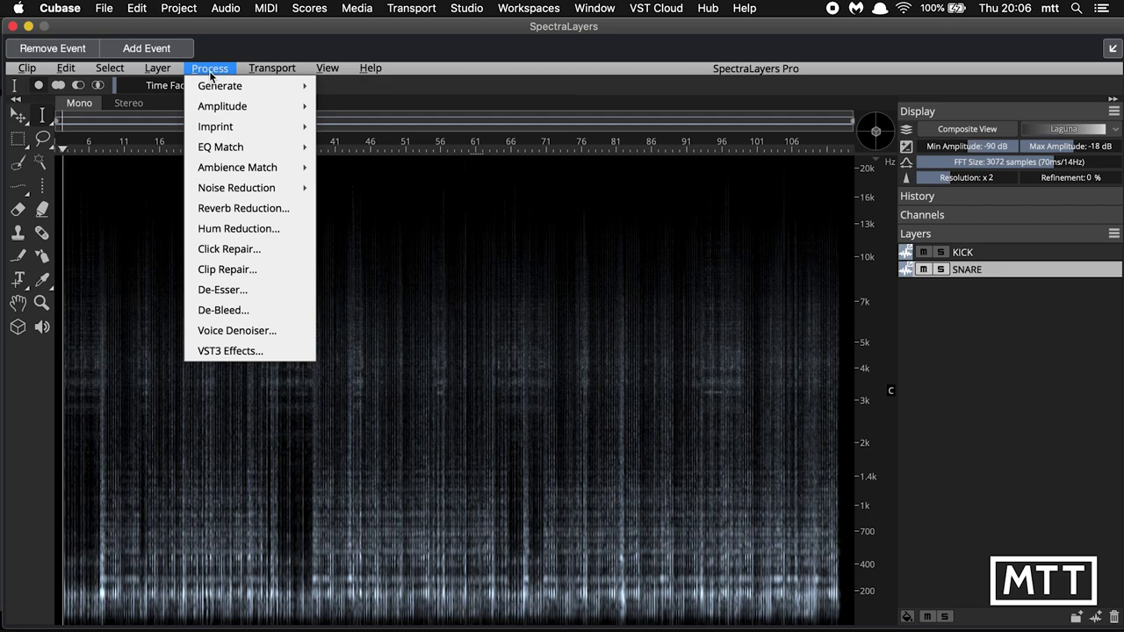
{"action": "left_click", "coordinate": [233, 311]}
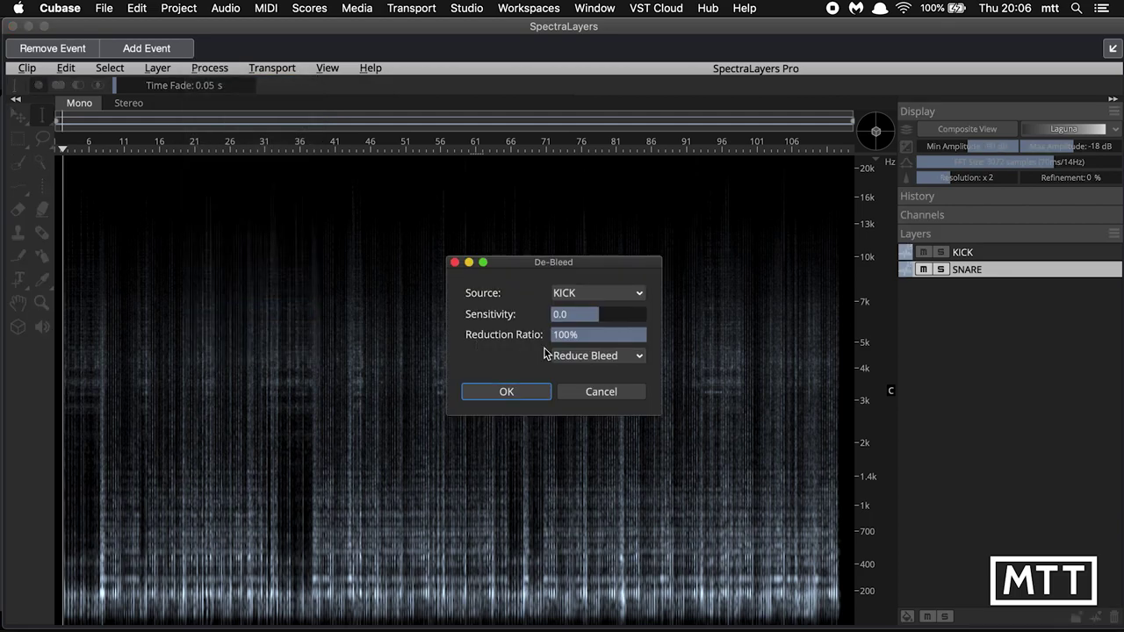
{"action": "left_click", "coordinate": [580, 295]}
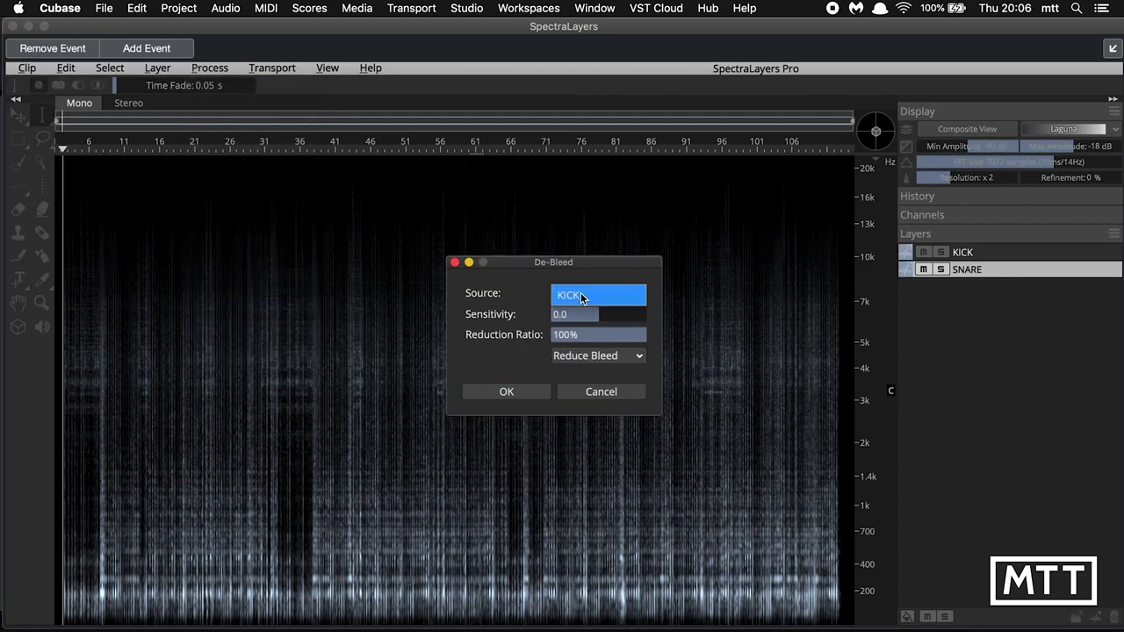
{"action": "left_click", "coordinate": [504, 311]}
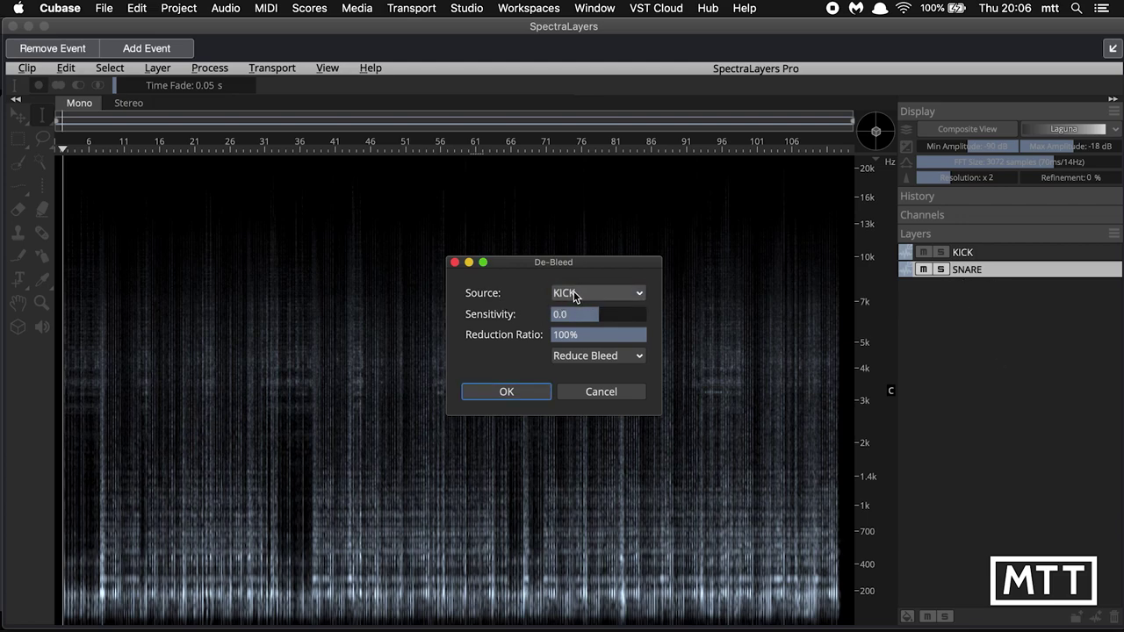
{"action": "left_click", "coordinate": [574, 297]}
{"action": "left_click", "coordinate": [531, 295]}
{"action": "left_click", "coordinate": [514, 394]}
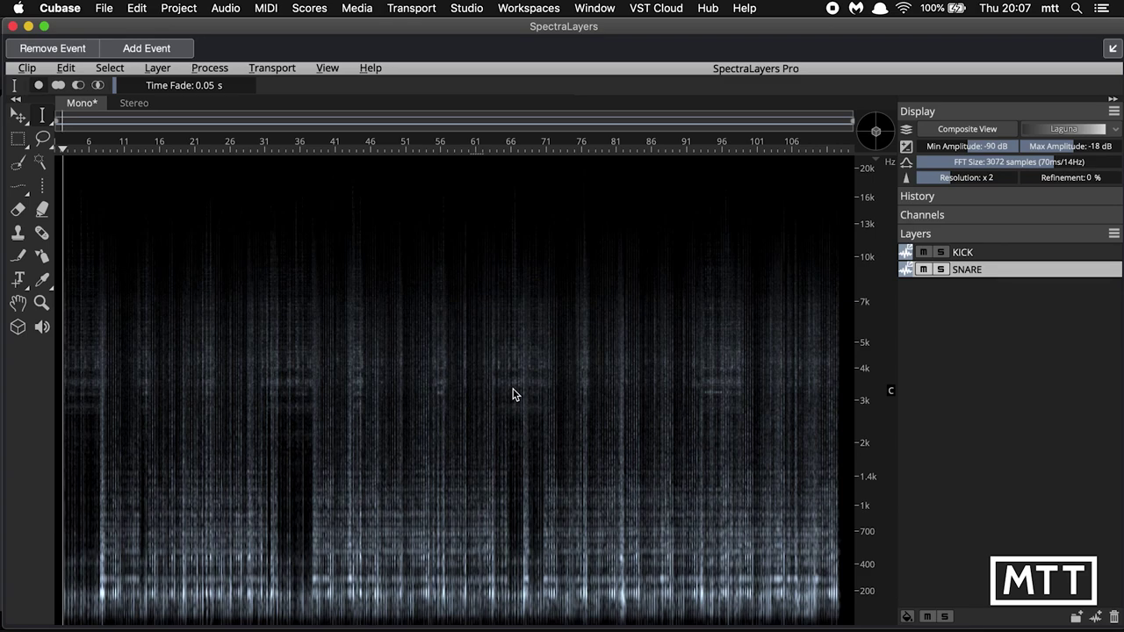
{"action": "left_click", "coordinate": [1112, 49]}
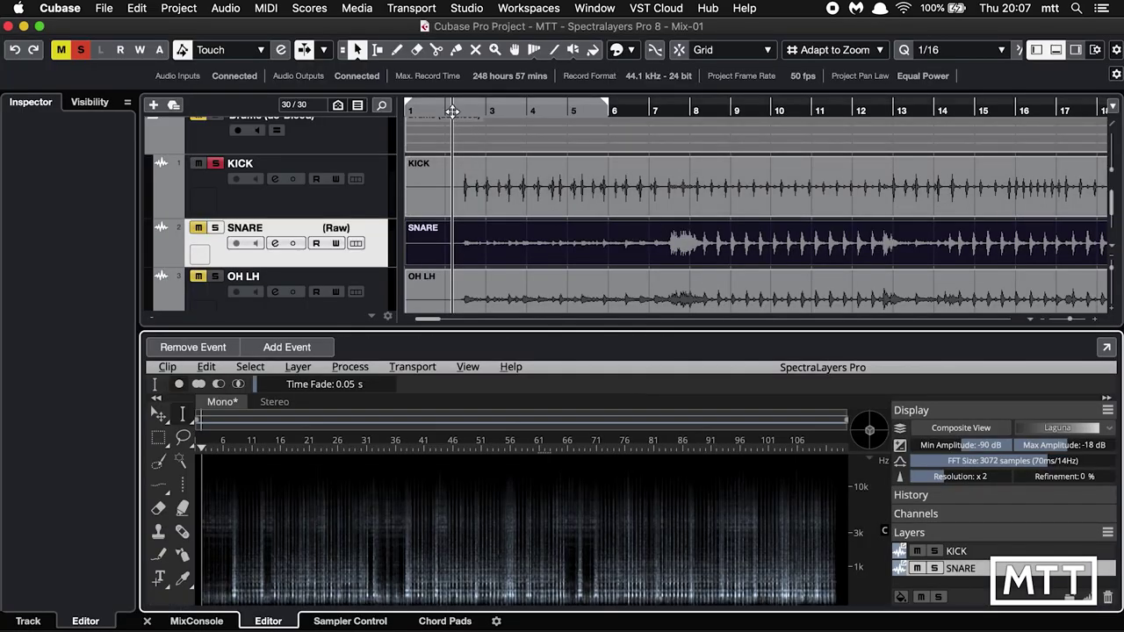
- Solo SNARE instead of KICK and play it from near bar 2
{"action": "mouse_move", "coordinate": [451, 111]}
{"action": "left_mouse_down"}
{"action": "mouse_move", "coordinate": [430, 110]}
{"action": "mouse_move", "coordinate": [448, 111]}
{"action": "left_mouse_up"}
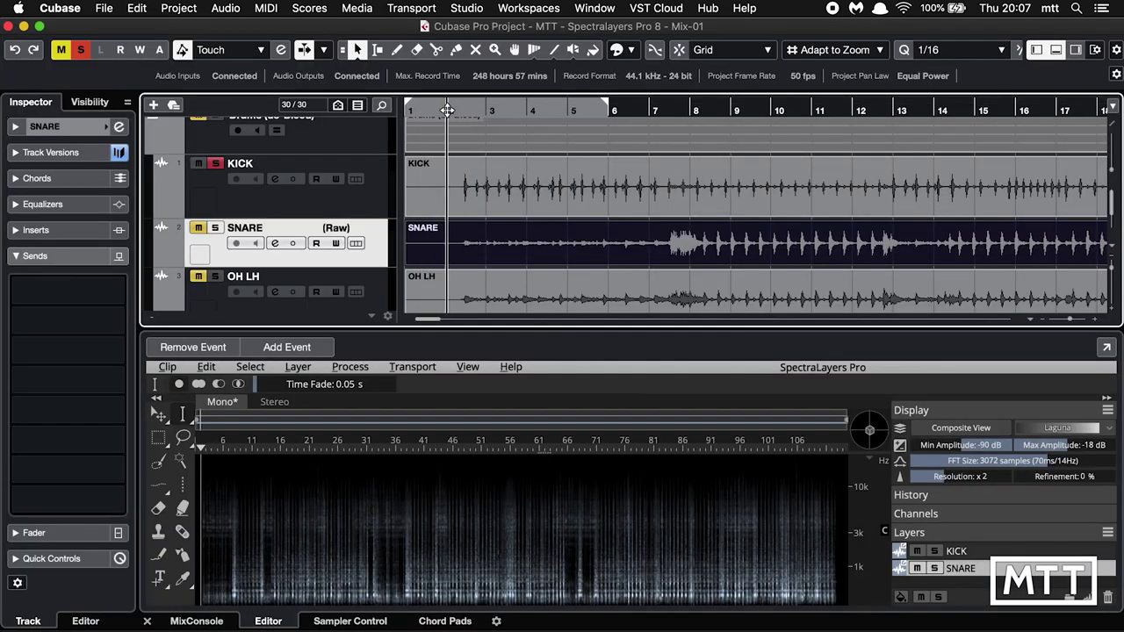
{"action": "left_click", "coordinate": [220, 227]}
{"action": "left_click", "coordinate": [217, 164]}
{"action": "key", "text": "space"}
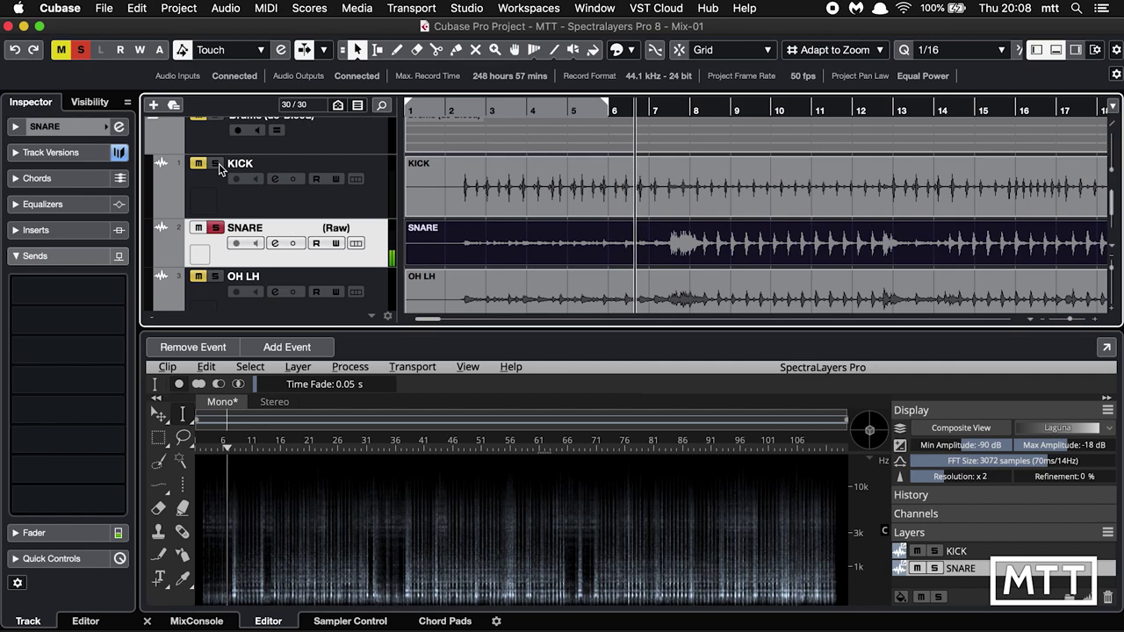
{"action": "left_click", "coordinate": [516, 110]}
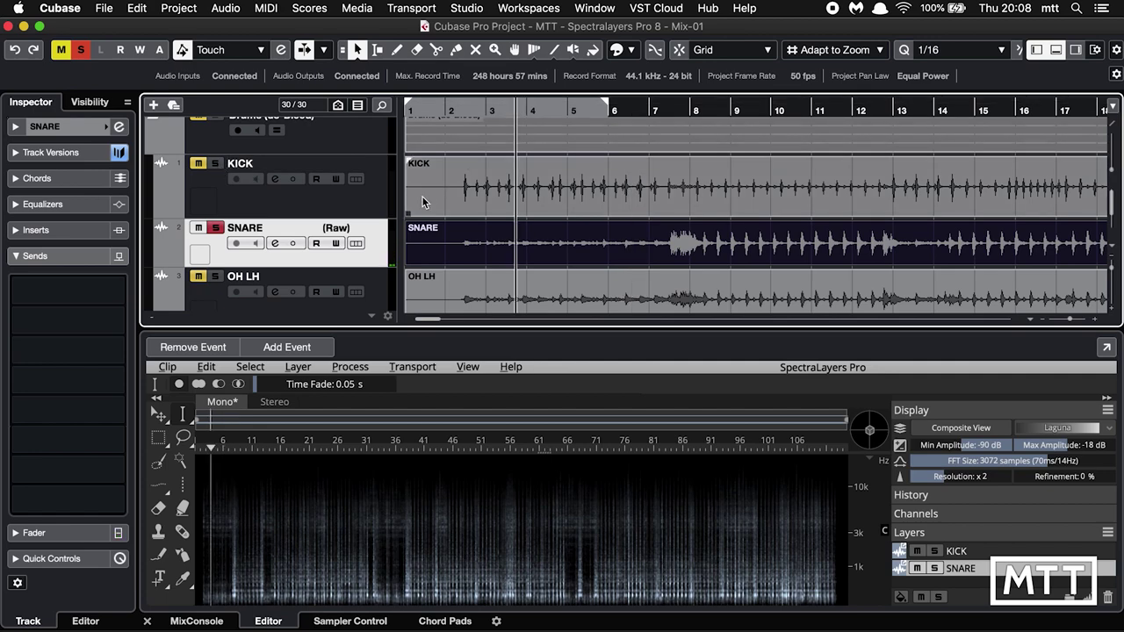
- Move the SNARE track back directly under KICK as track 2
{"action": "key", "text": "Delete"}
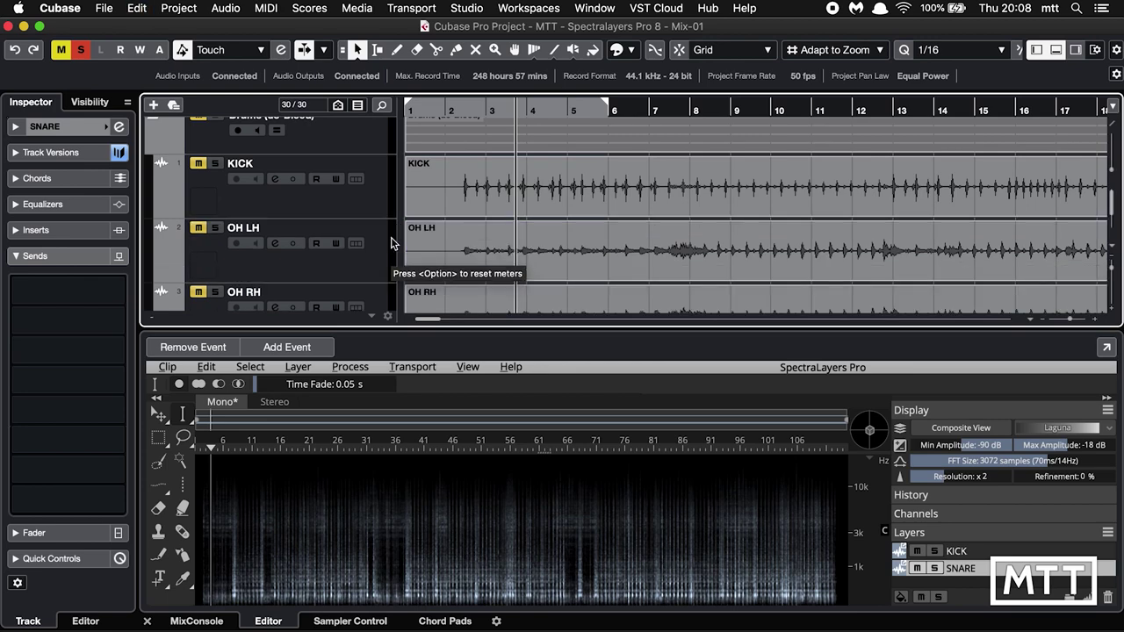
{"action": "scroll", "coordinate": [371, 258], "scroll_direction": "down", "scroll_amount": 3}
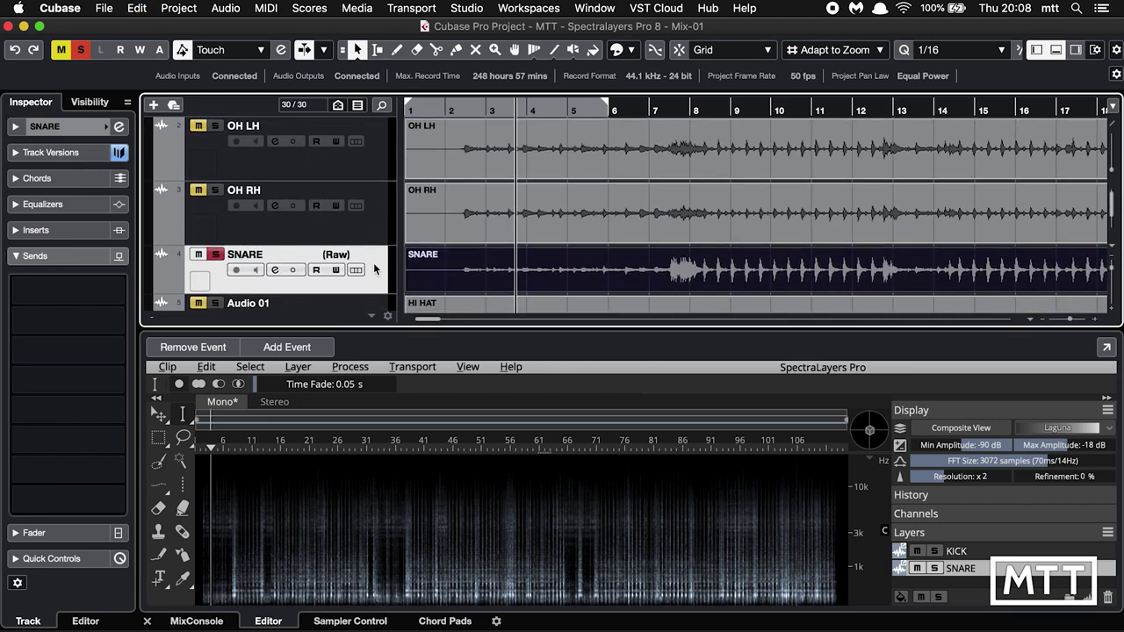
{"action": "scroll", "coordinate": [378, 228], "scroll_direction": "up", "scroll_amount": 3}
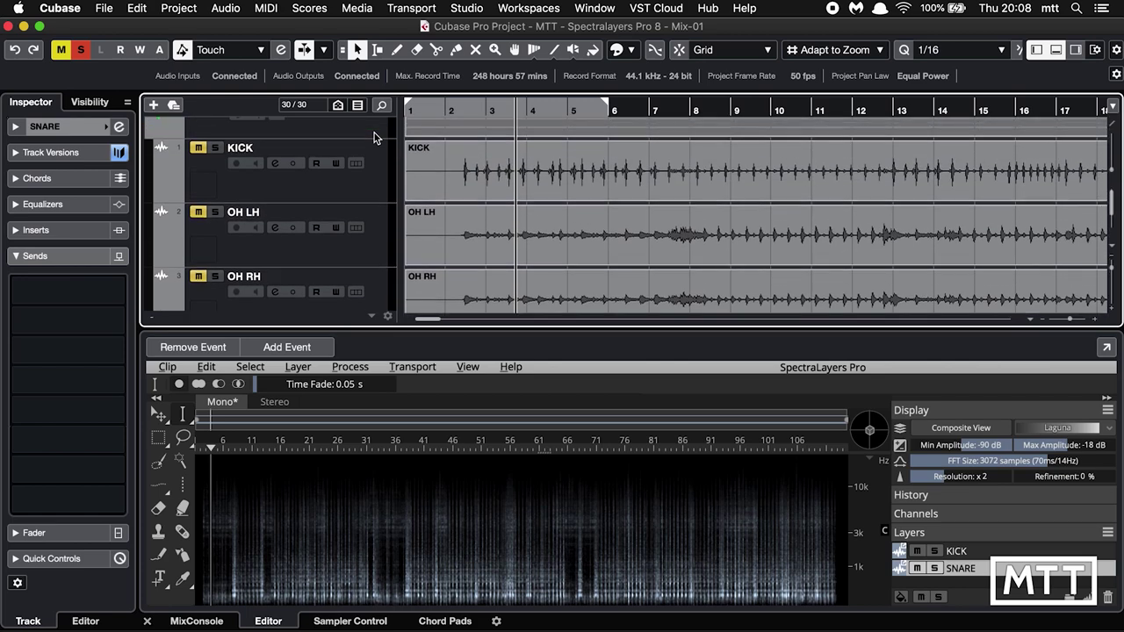
{"action": "left_click_drag", "start_coordinate": [383, 208], "coordinate": [381, 234]}
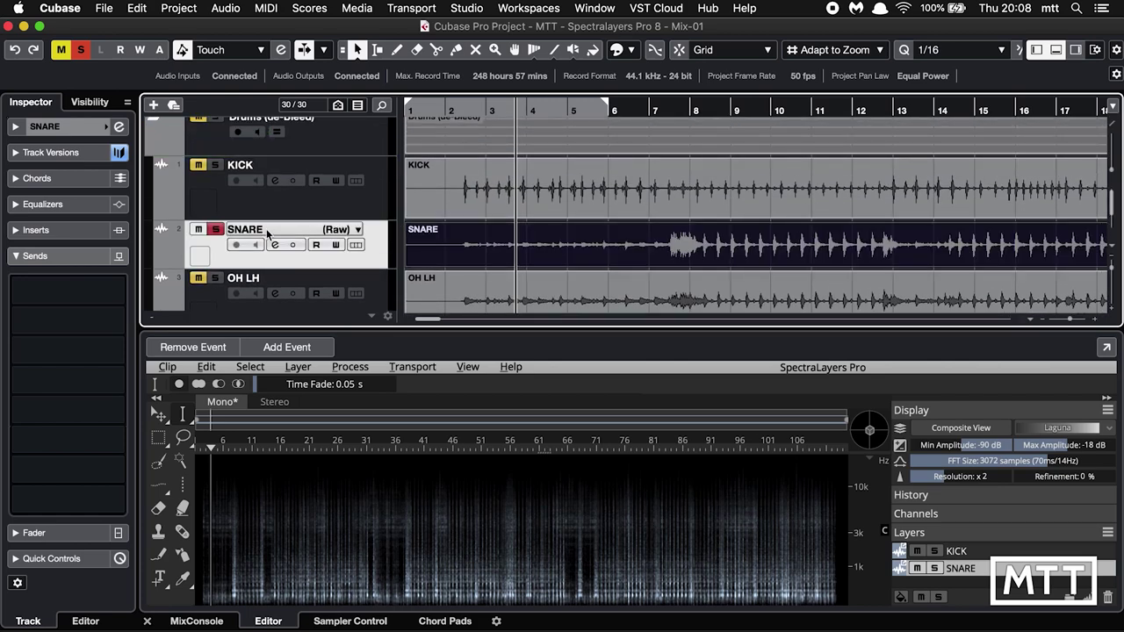
- Switch the SNARE track to its Bleed version and play it
{"action": "left_click", "coordinate": [358, 230]}
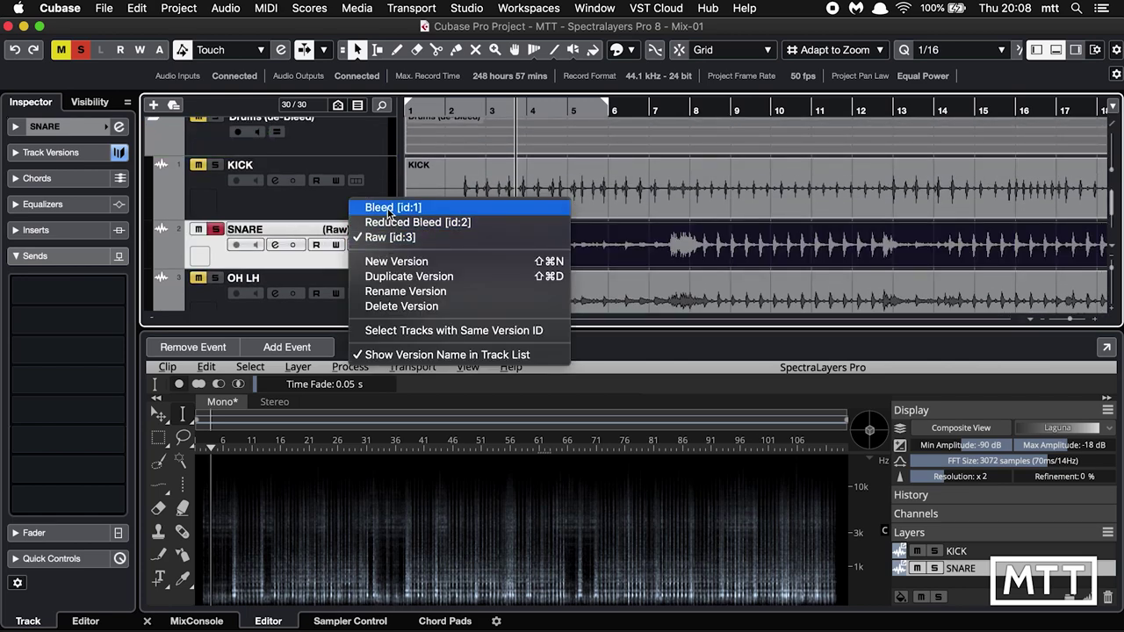
{"action": "left_click", "coordinate": [389, 209]}
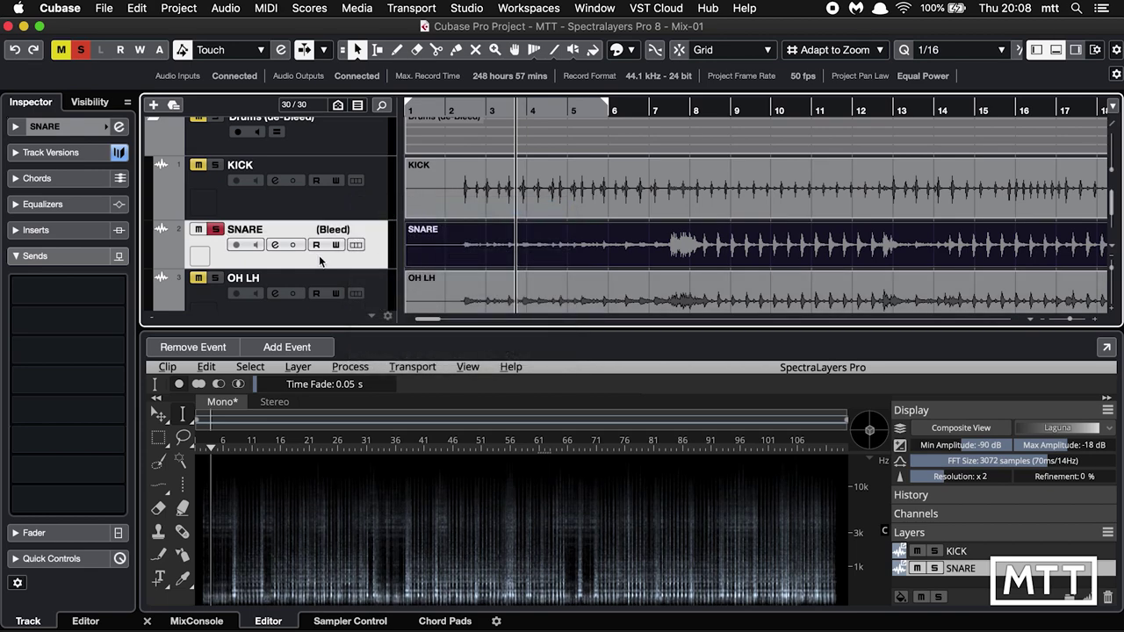
{"action": "key", "text": "space"}
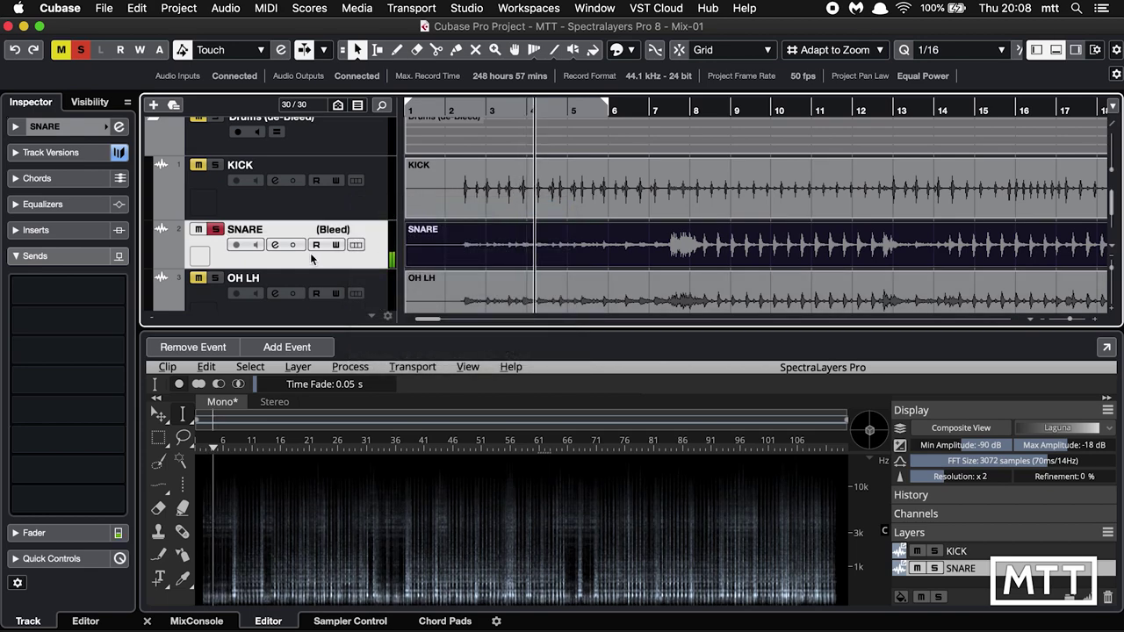
- Switch SNARE to its Reduced Bleed version and restart from bar 2
{"action": "left_click", "coordinate": [358, 230]}
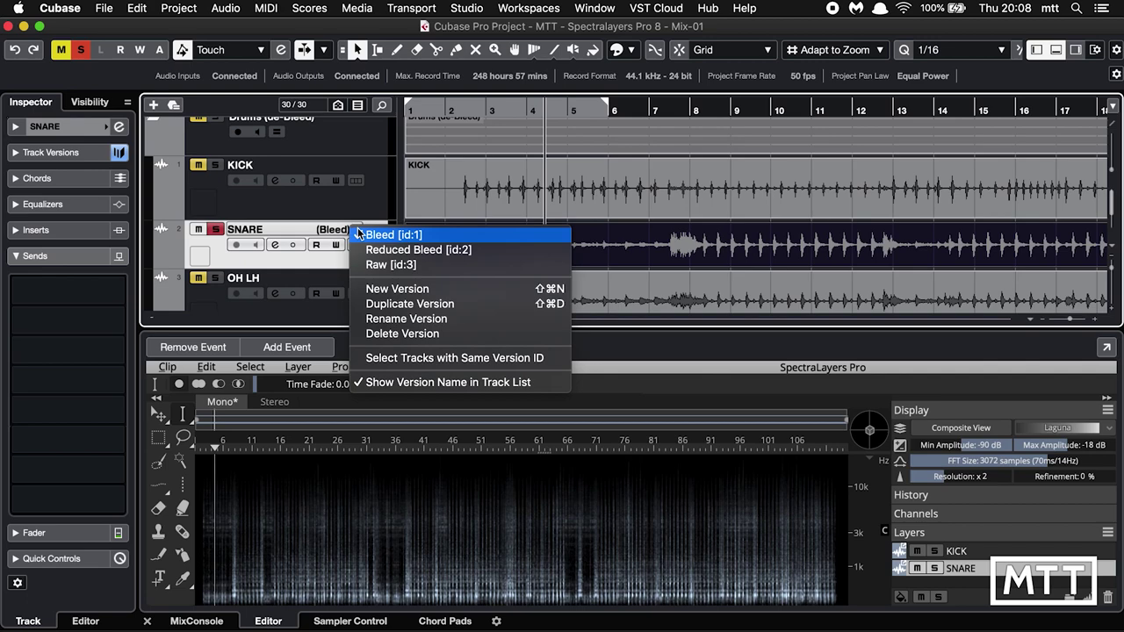
{"action": "left_click", "coordinate": [404, 251]}
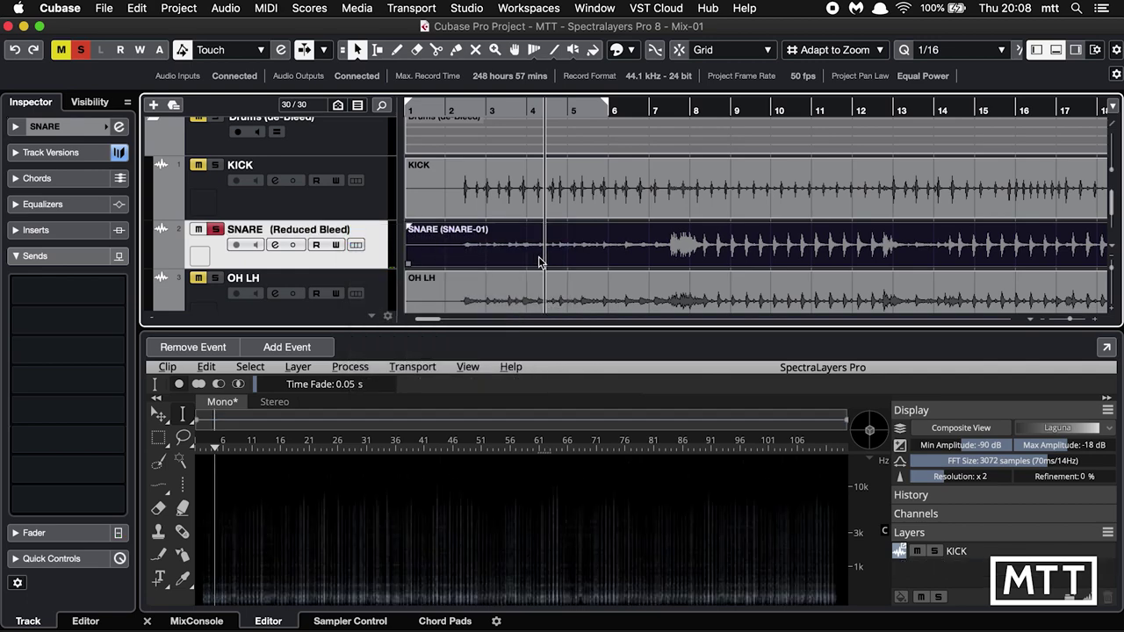
{"action": "left_click", "coordinate": [463, 111]}
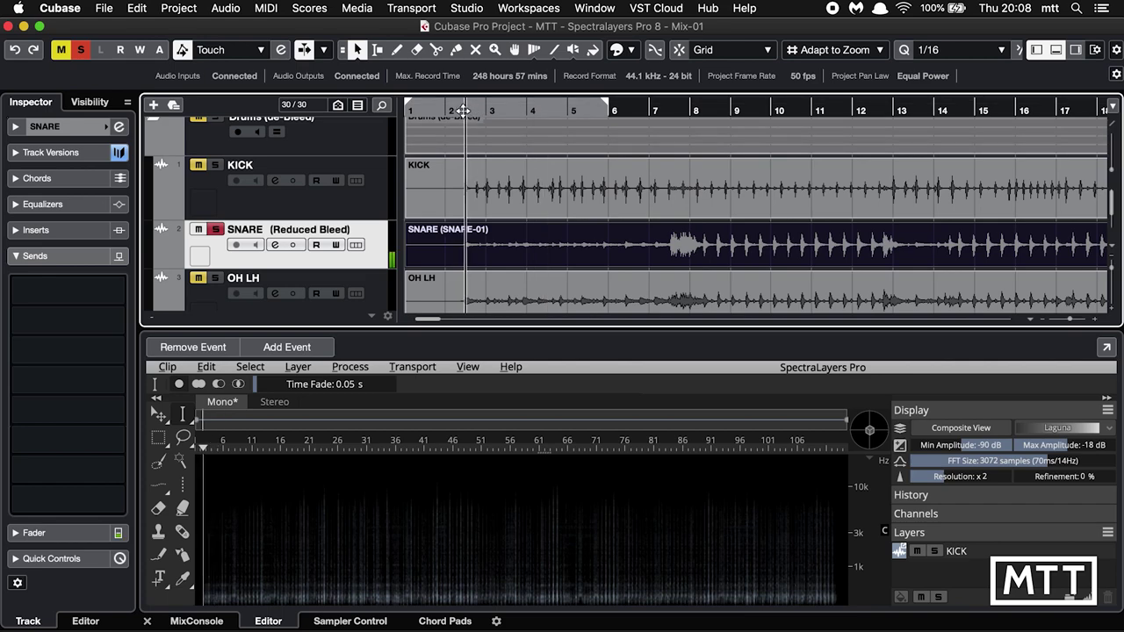
- Enlarge the SNARE track row and zoom in on bars 6–9 around bar 8
{"action": "left_click_drag", "start_coordinate": [372, 270], "coordinate": [372, 307]}
{"action": "key", "text": "g"}
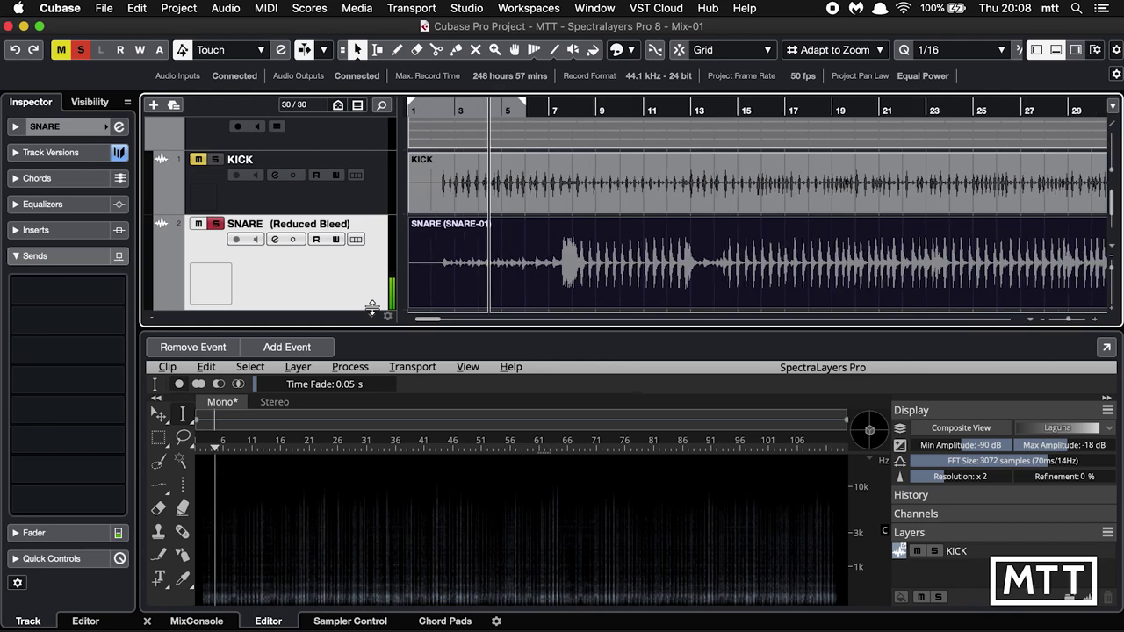
{"action": "key", "text": "g"}
{"action": "key", "text": "g"}
{"action": "key", "text": "g"}
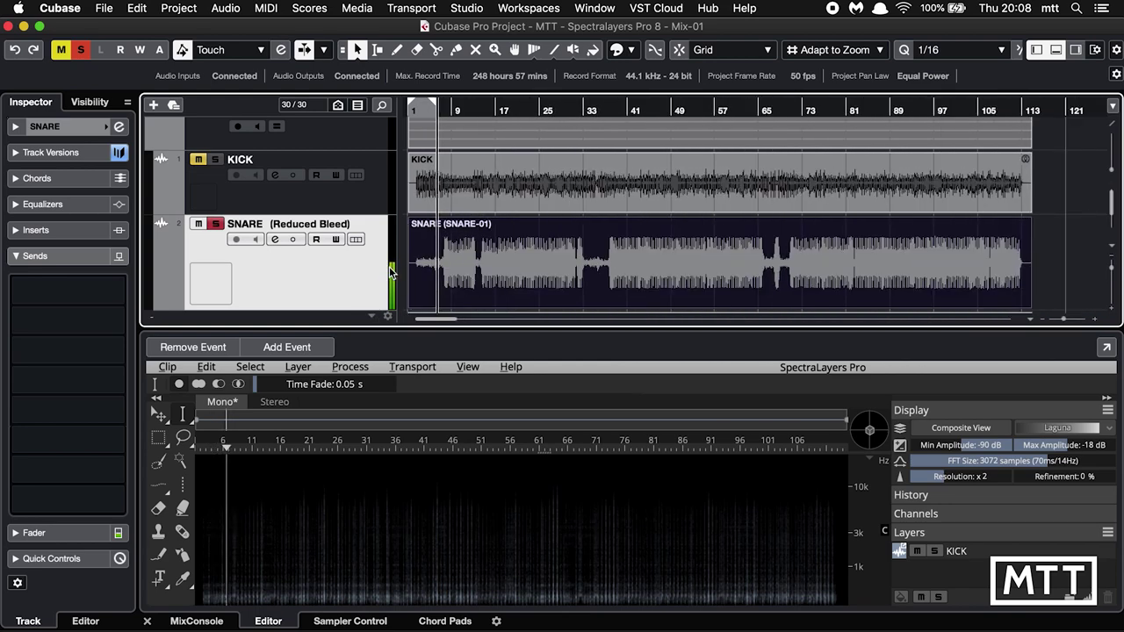
{"action": "key", "text": "h"}
{"action": "key", "text": "h"}
{"action": "key", "text": "h"}
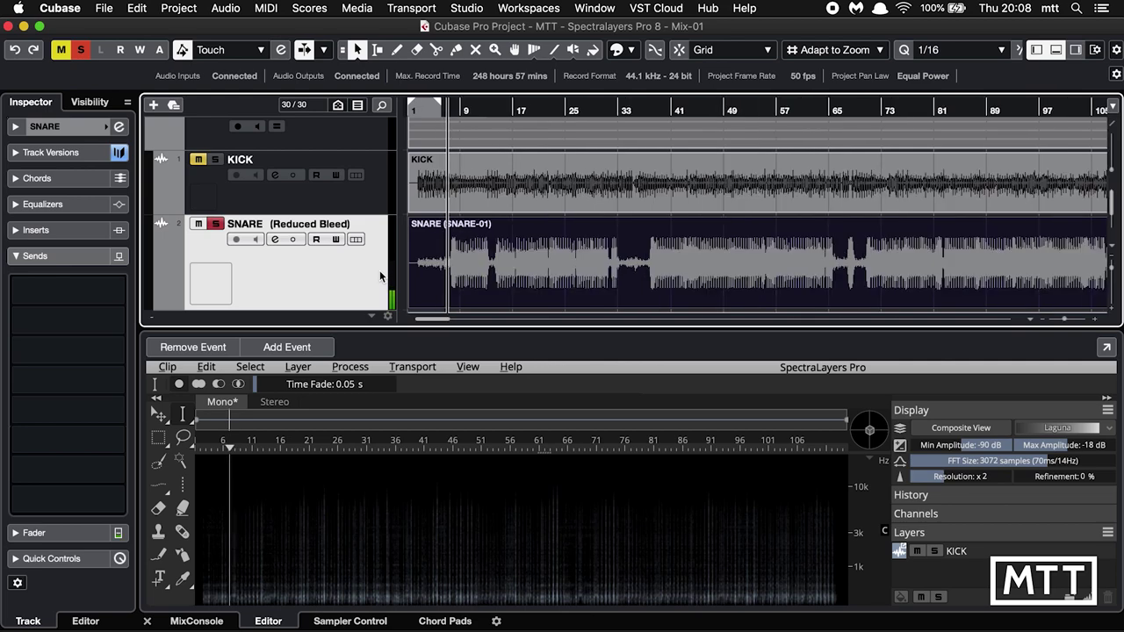
{"action": "key", "text": "h"}
{"action": "key", "text": "h"}
{"action": "key", "text": "h"}
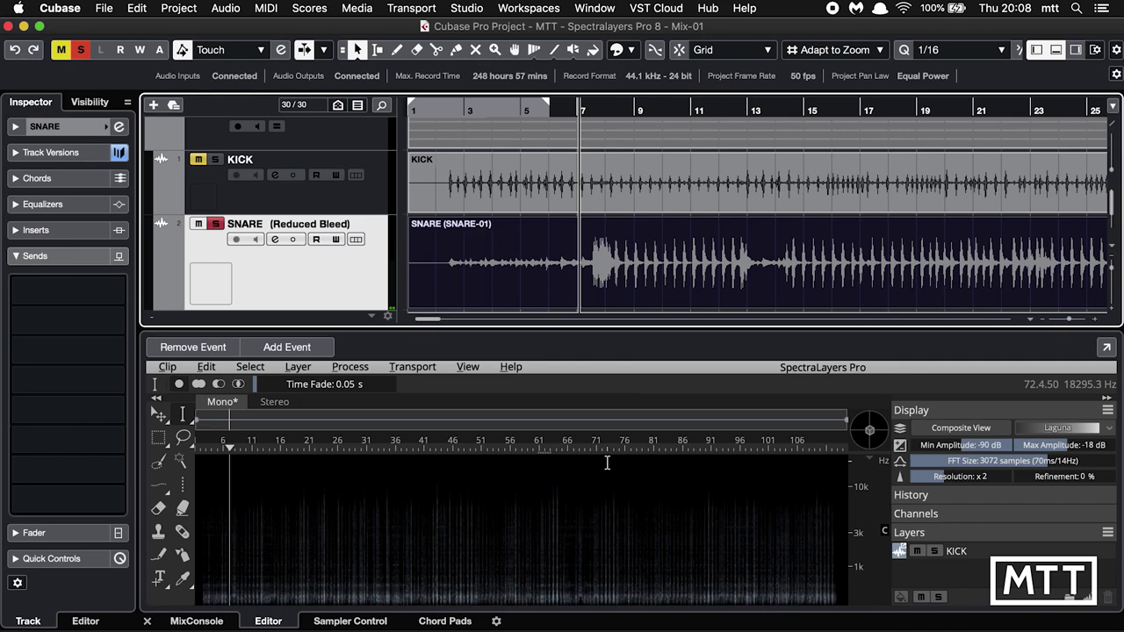
{"action": "key", "text": "h"}
{"action": "key", "text": "h"}
{"action": "key", "text": "h"}
{"action": "key", "text": "h"}
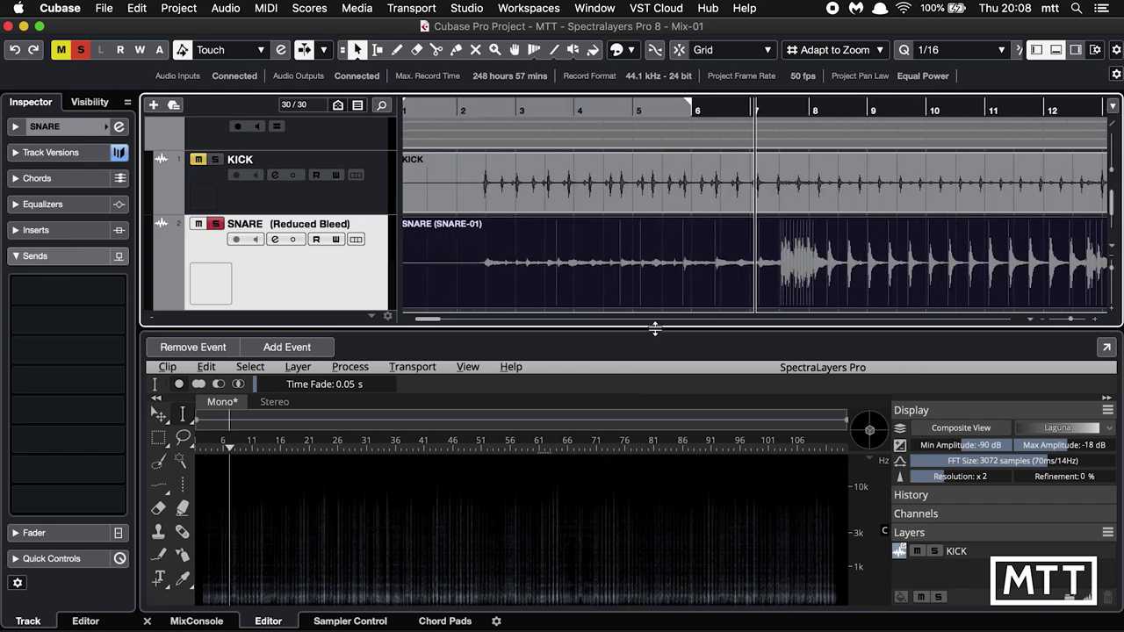
{"action": "key", "text": "h"}
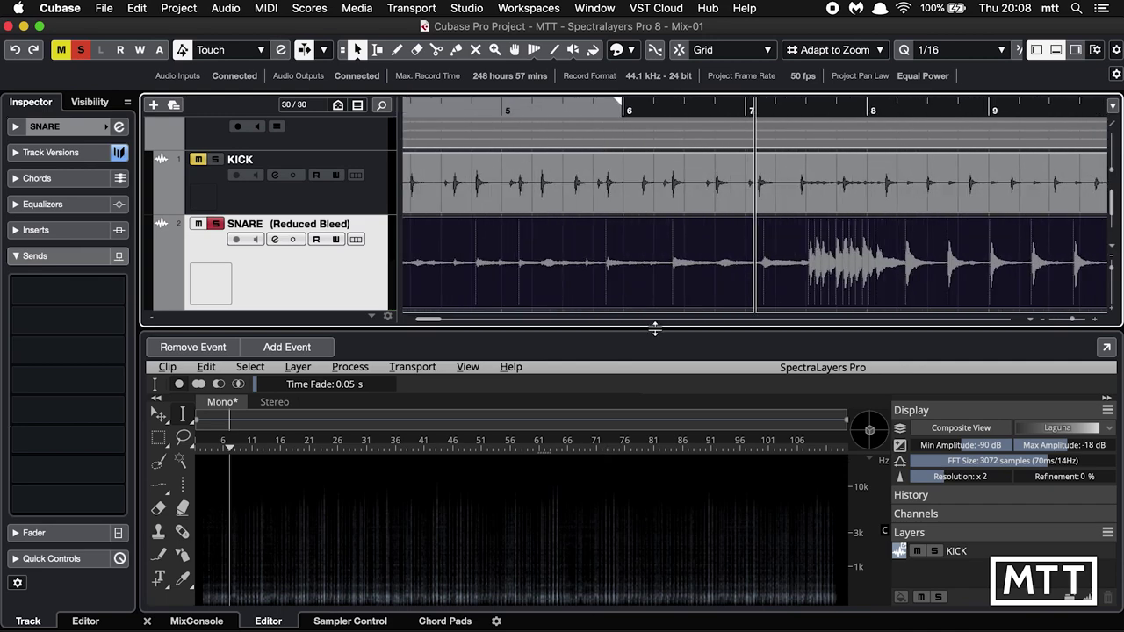
{"action": "key", "text": "g"}
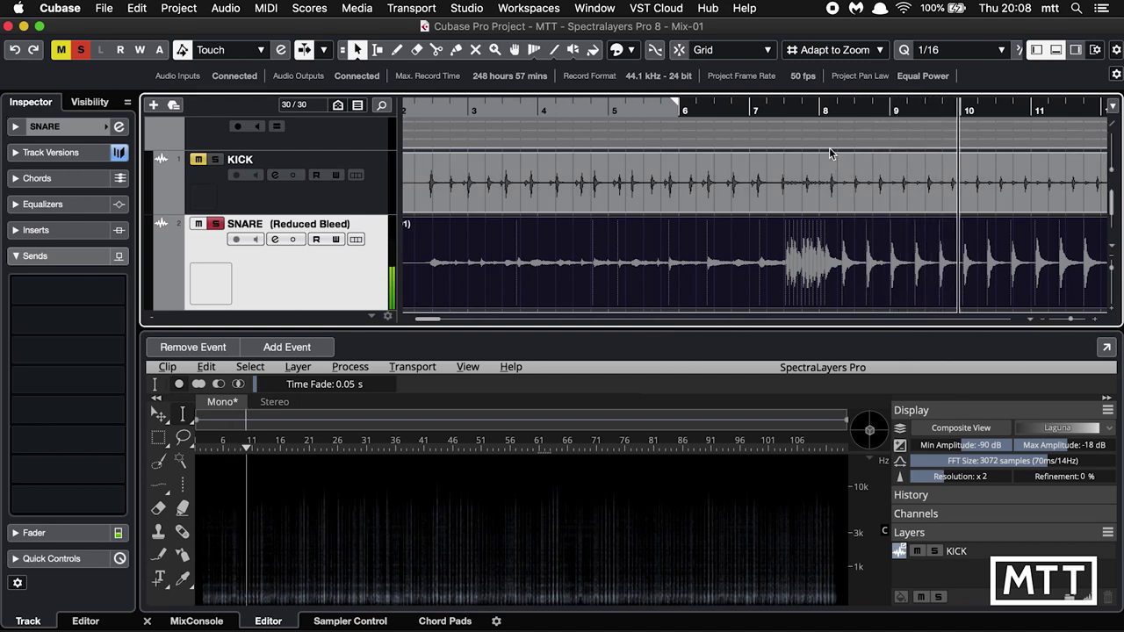
{"action": "left_click", "coordinate": [821, 109]}
{"action": "key", "text": "h"}
{"action": "key", "text": "h"}
{"action": "key", "text": "h"}
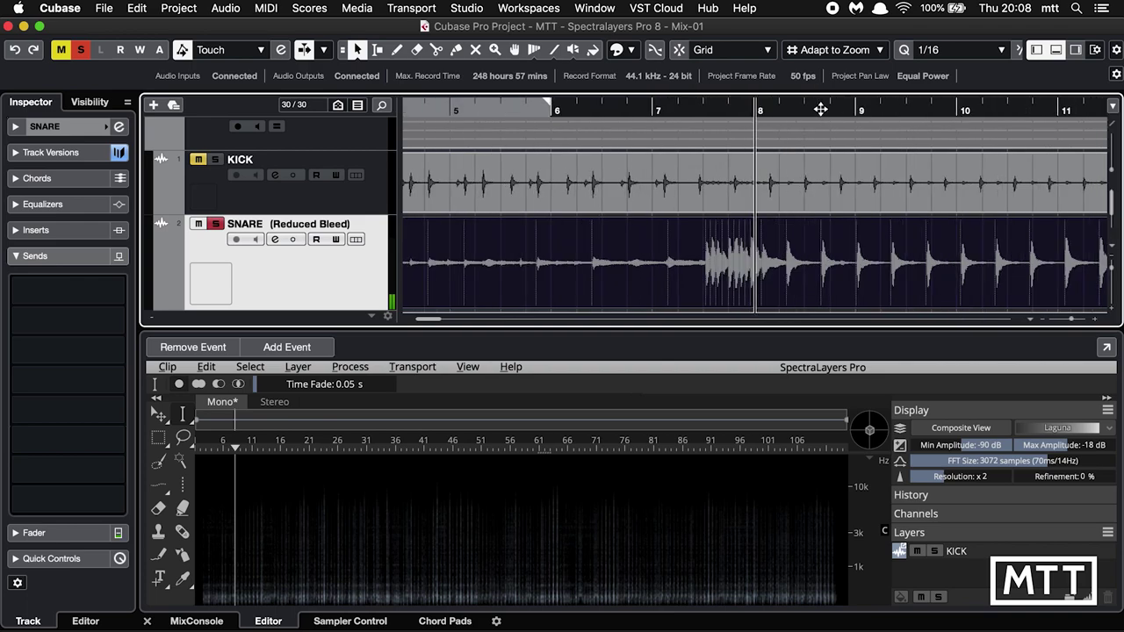
{"action": "left_click", "coordinate": [354, 239]}
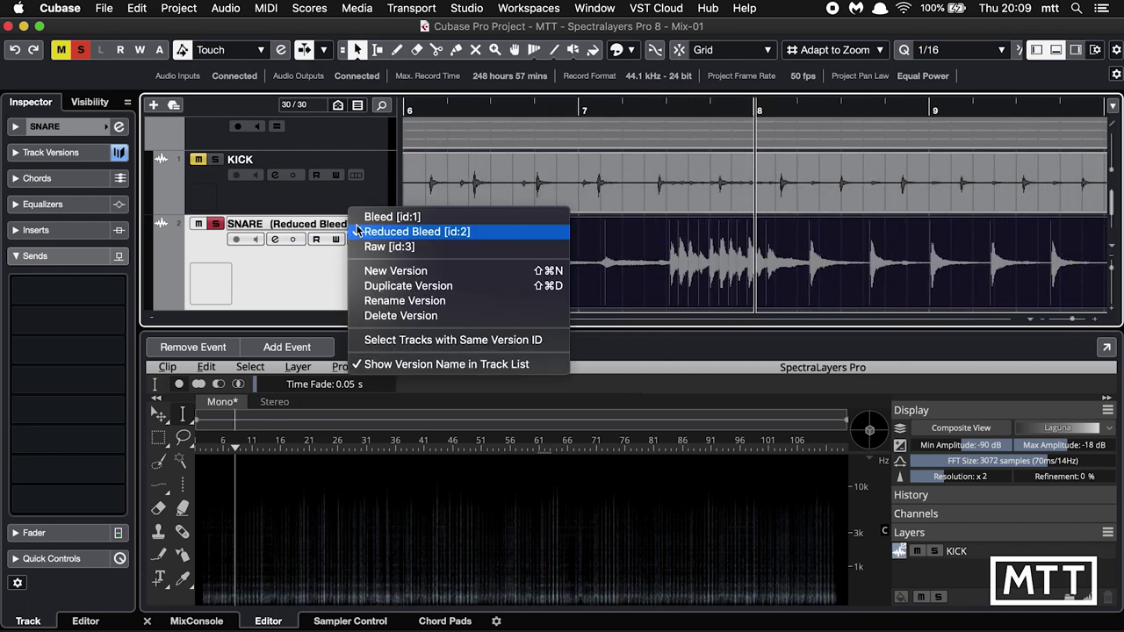
{"action": "left_click", "coordinate": [372, 224]}
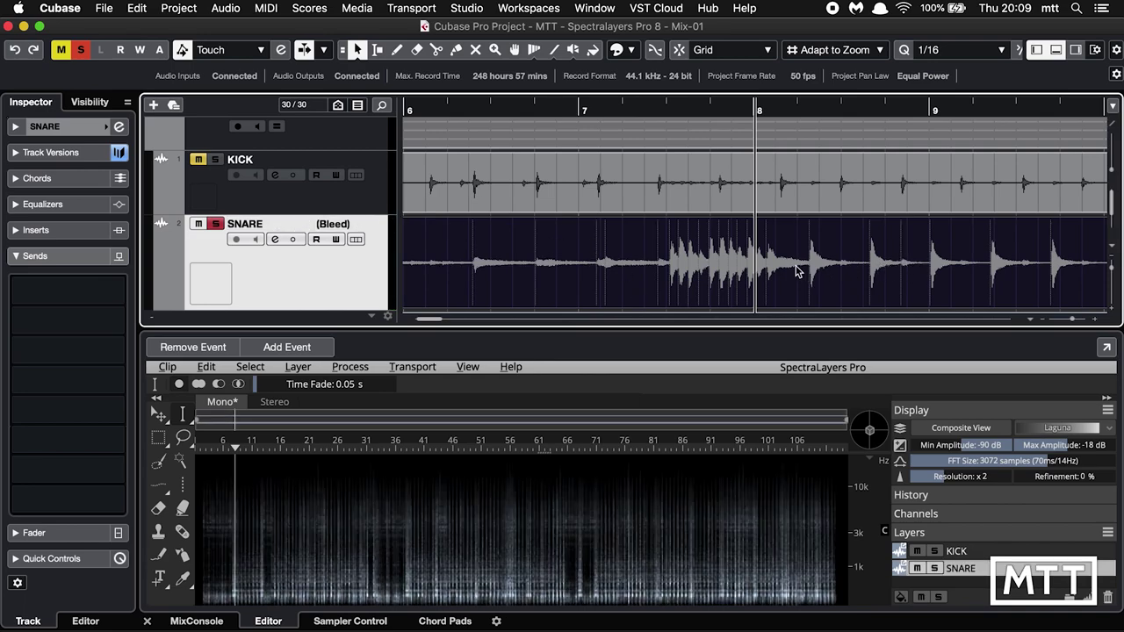
{"action": "key", "text": "space"}
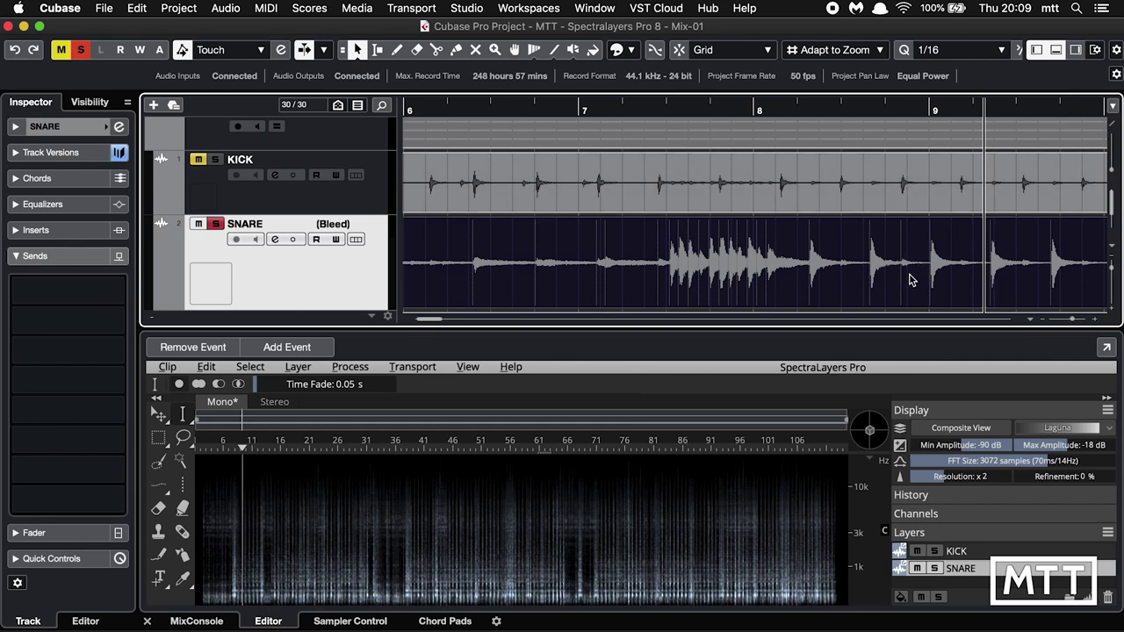
{"action": "left_click", "coordinate": [758, 132]}
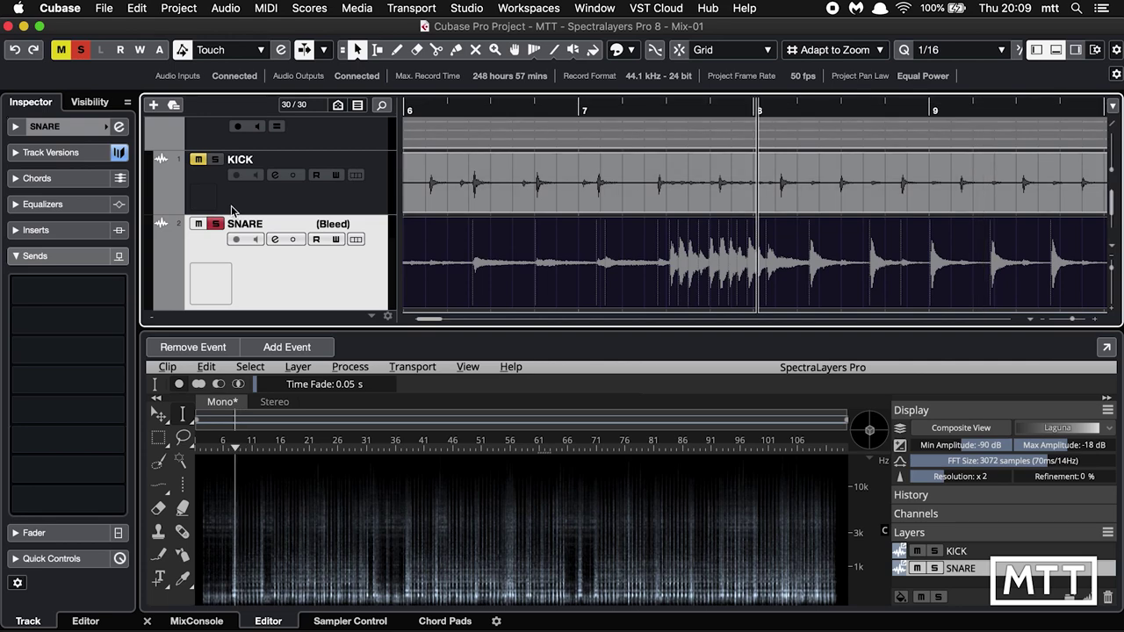
{"action": "left_click", "coordinate": [351, 224]}
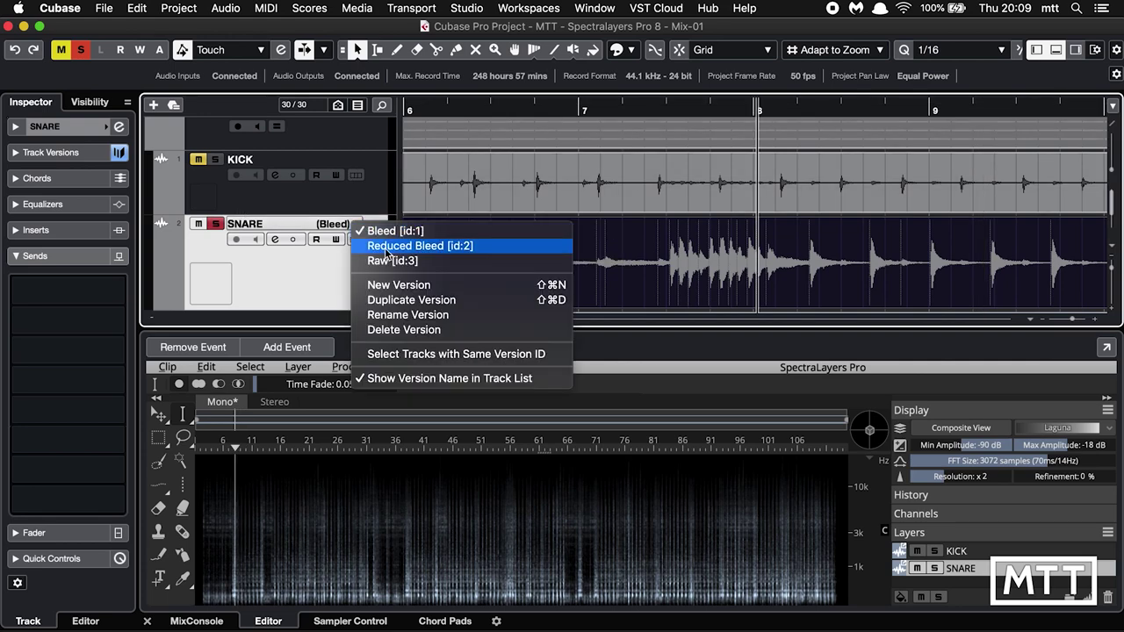
{"action": "left_click", "coordinate": [386, 247]}
{"action": "key", "text": "space"}
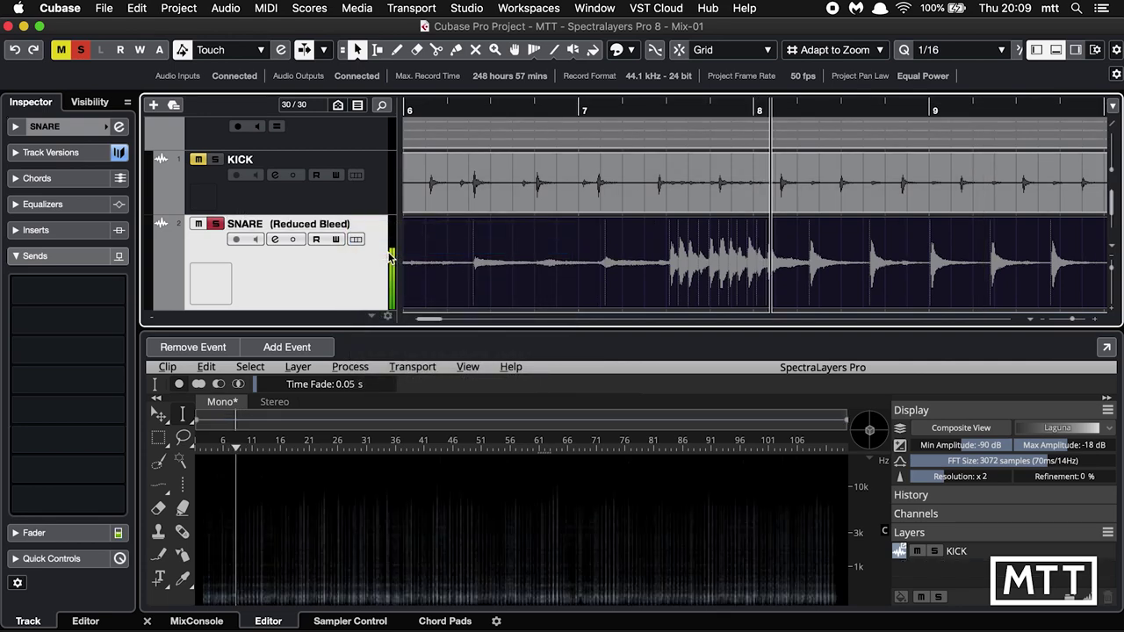
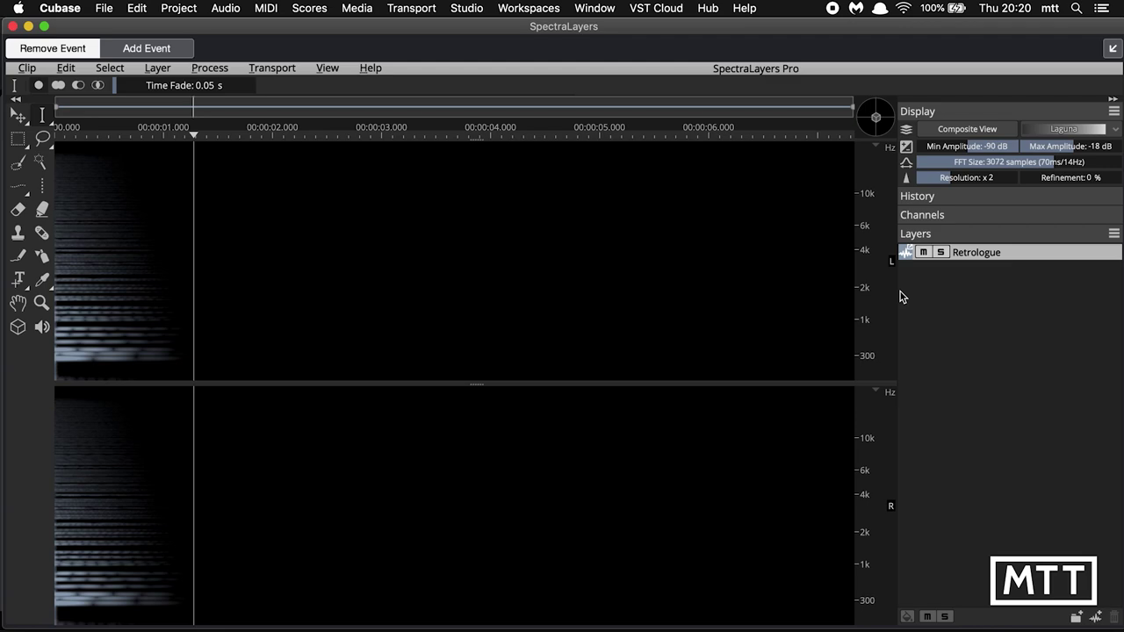
- Activate the line selection tool over the Retrologue spectrogram
{"action": "left_click", "coordinate": [21, 188]}
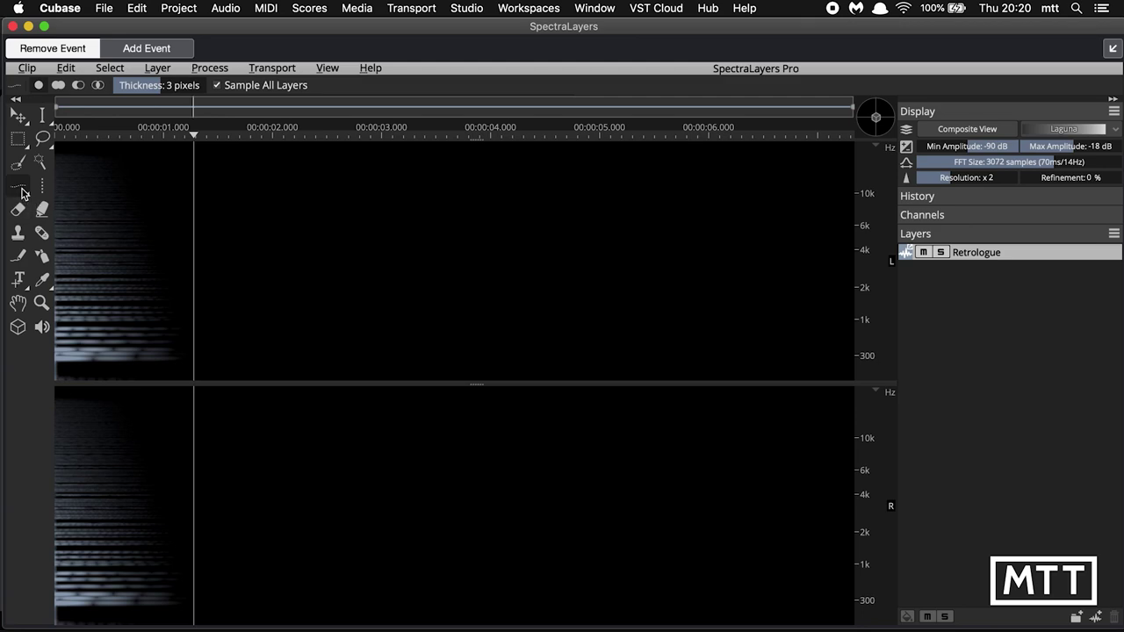
- Try a harmonics selection over the synth note's first second, then clear it
{"action": "left_click_drag", "start_coordinate": [23, 193], "coordinate": [42, 233]}
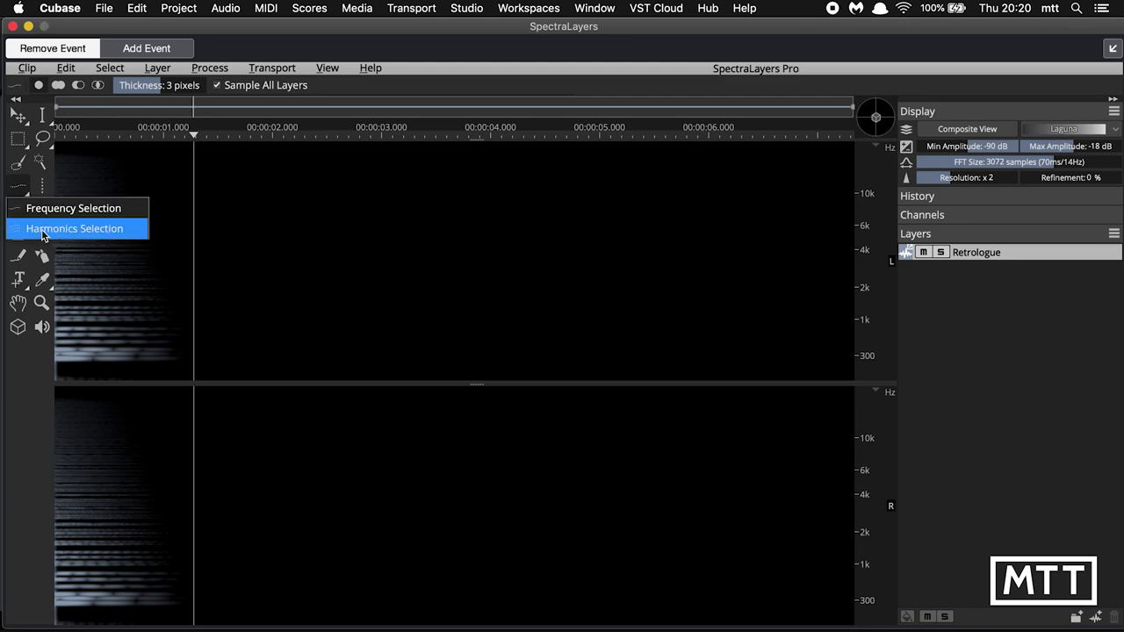
{"action": "left_click", "coordinate": [41, 229]}
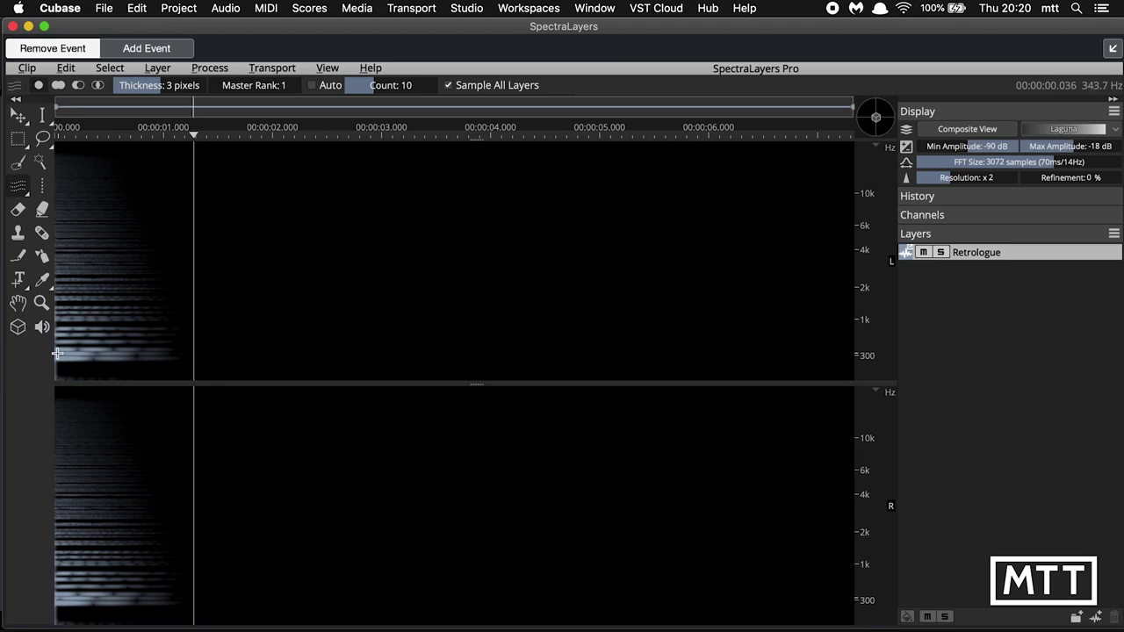
{"action": "left_click_drag", "start_coordinate": [57, 353], "coordinate": [203, 362]}
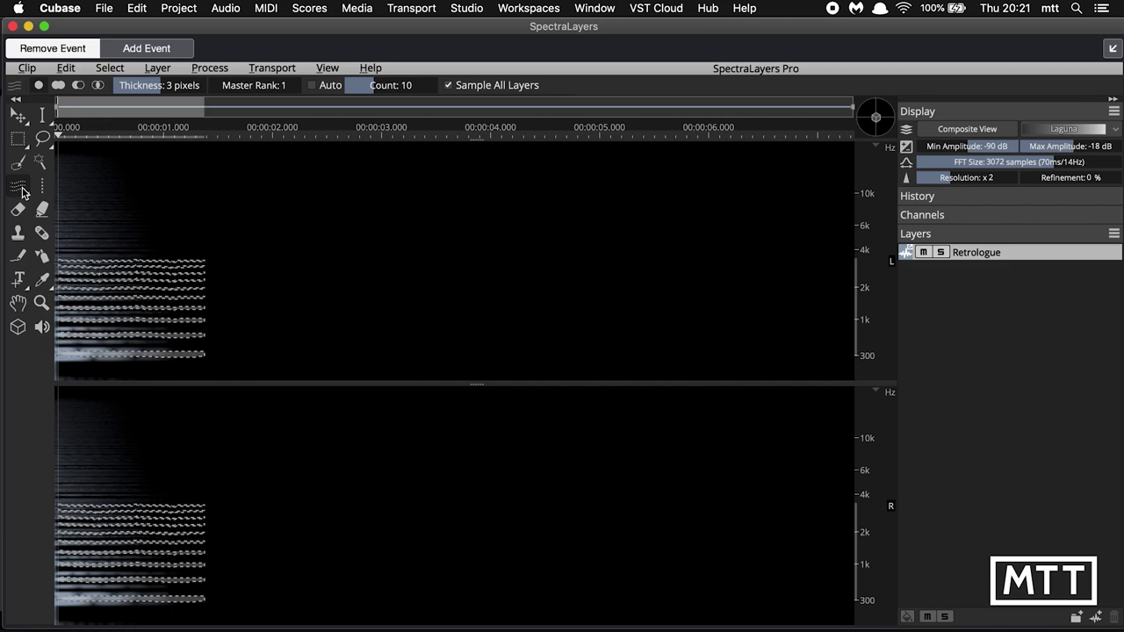
{"action": "key", "text": "super+d"}
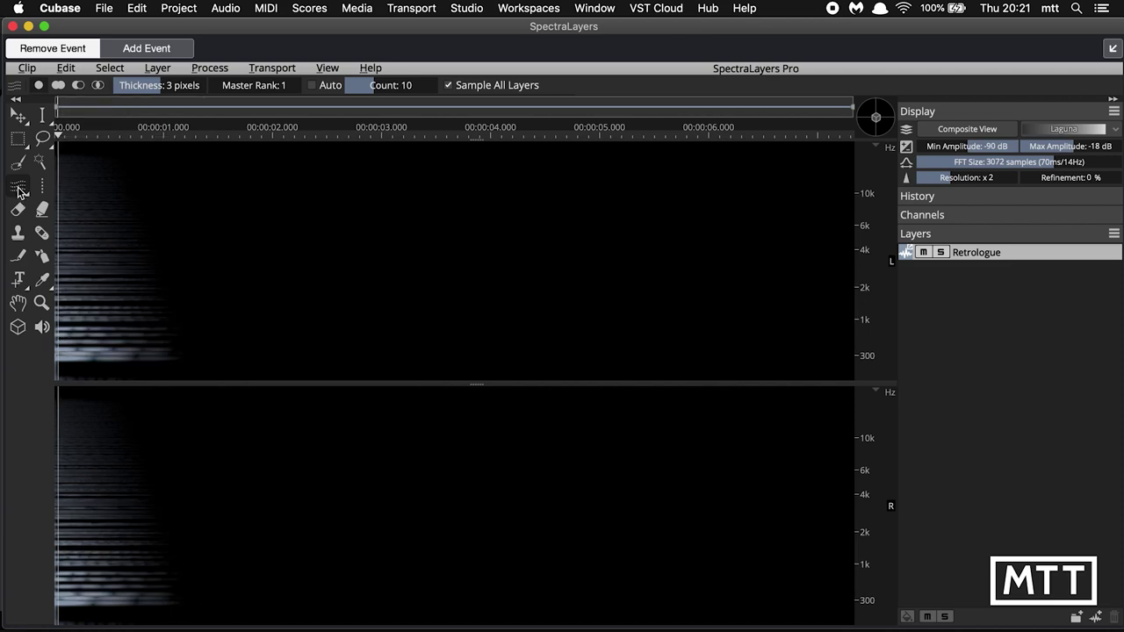
- Select the 300 Hz fundamental line up to about 1.15 s with single frequency line selection
{"action": "left_click_drag", "start_coordinate": [30, 197], "coordinate": [53, 206]}
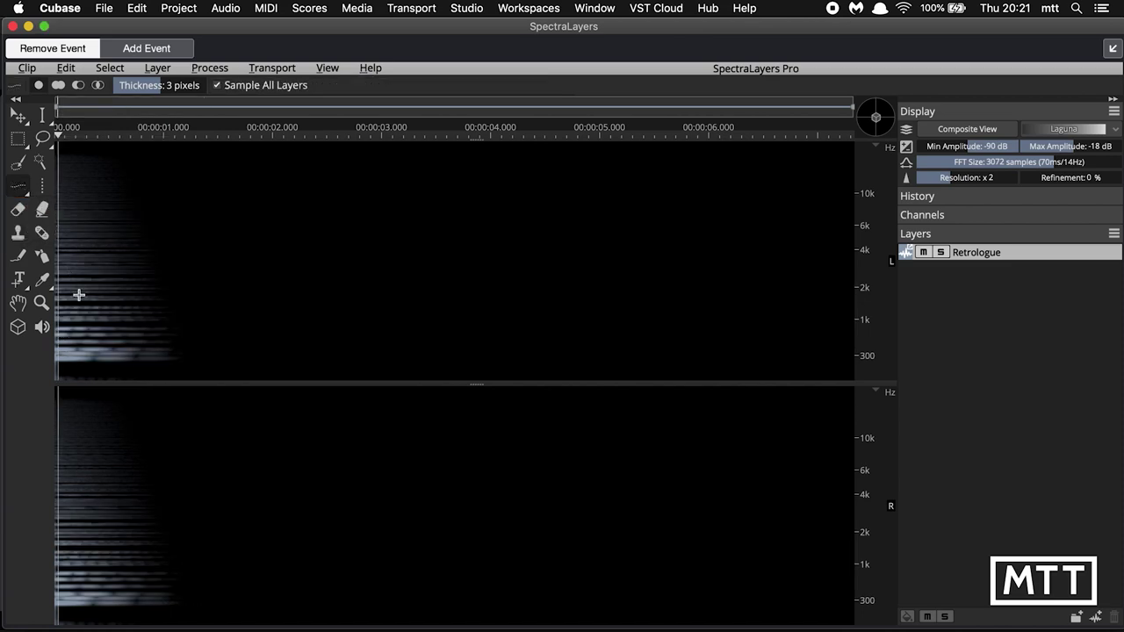
{"action": "left_click_drag", "start_coordinate": [57, 353], "coordinate": [181, 356]}
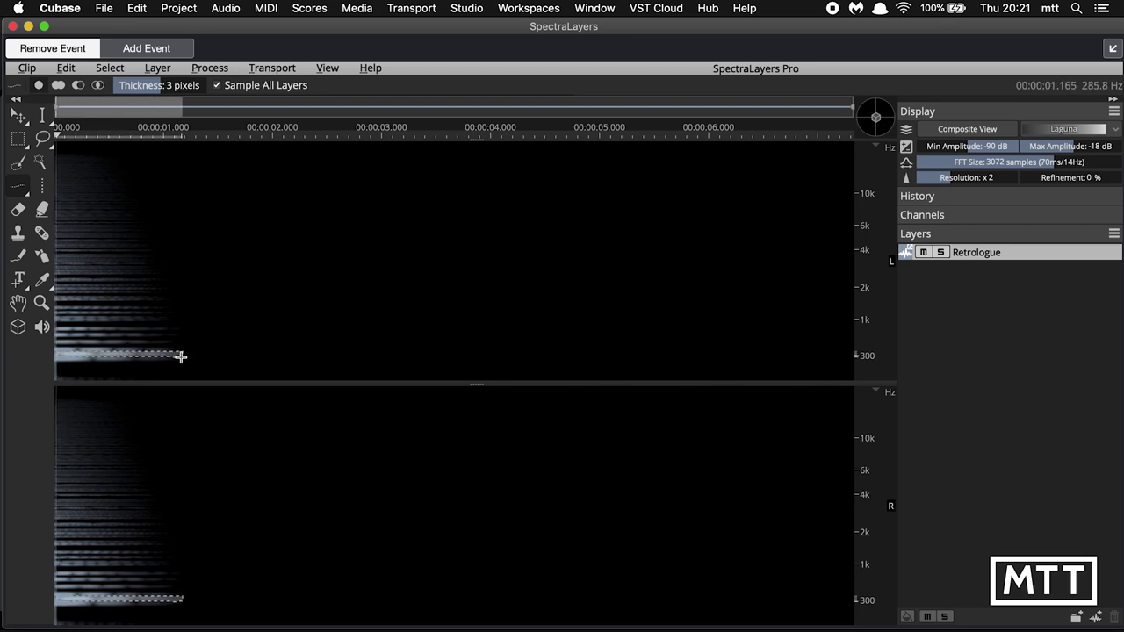
{"action": "left_click", "coordinate": [110, 68]}
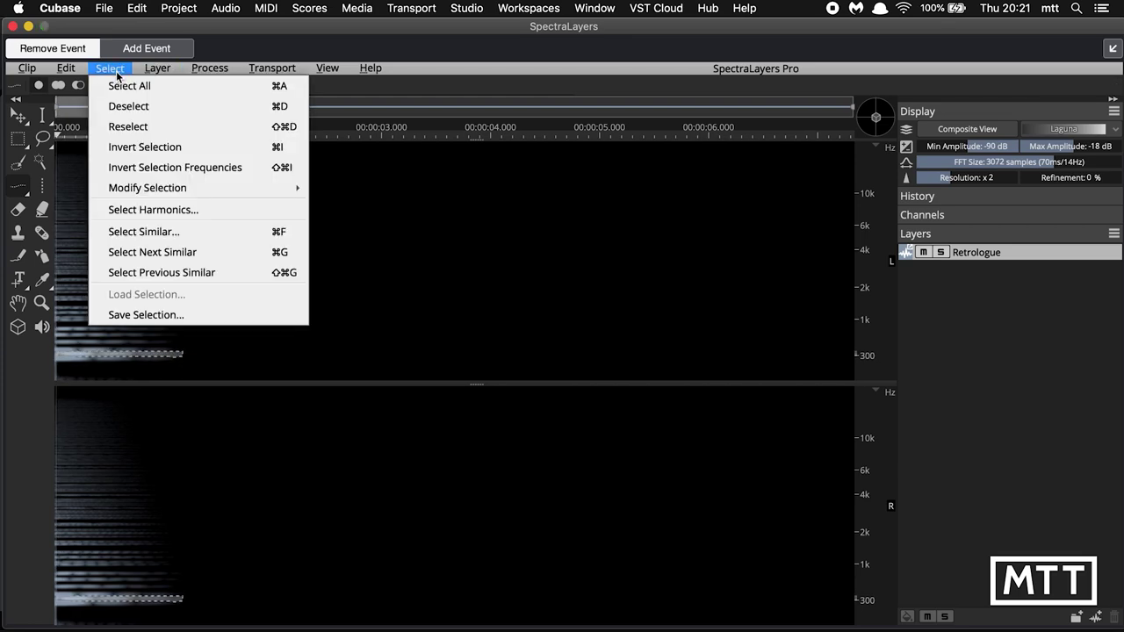
- Add harmonics 1–10 of the 300 Hz fundamental to the selection with Select Harmonics
{"action": "left_click", "coordinate": [167, 209]}
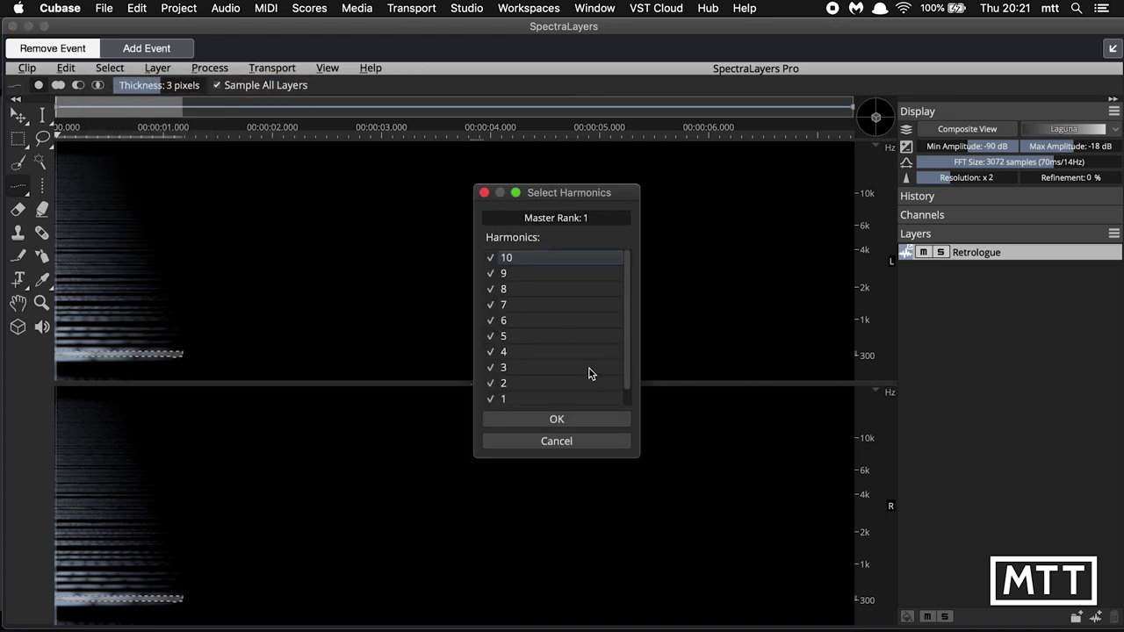
{"action": "left_click_drag", "start_coordinate": [629, 371], "coordinate": [627, 334]}
{"action": "left_click", "coordinate": [550, 421]}
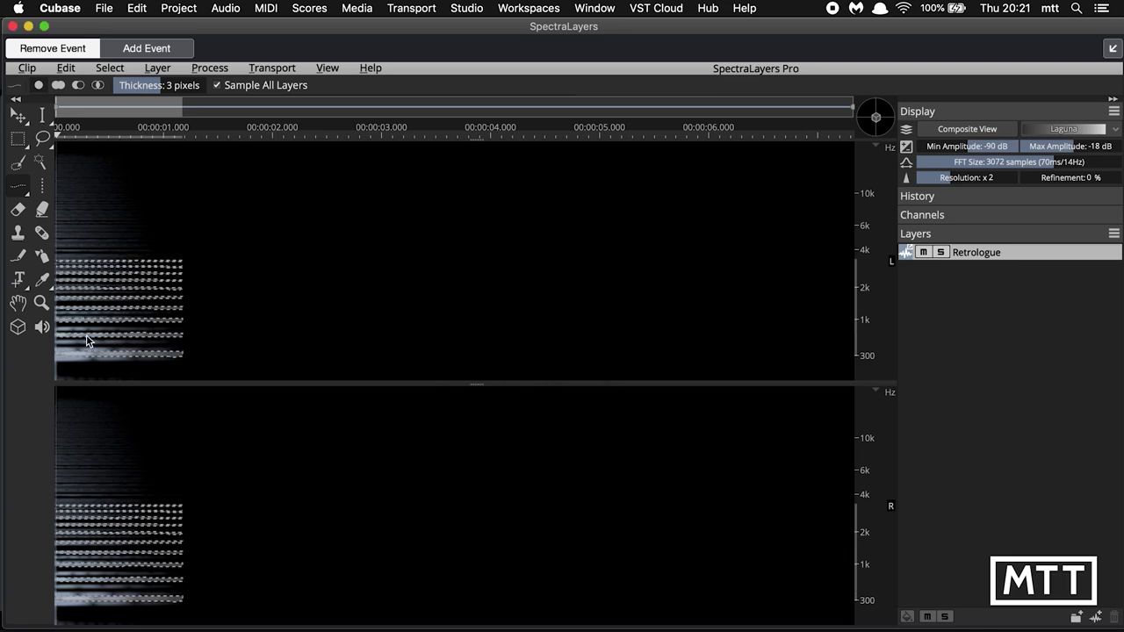
- Change the Harmonics Selection tool's Master Rank, then select the note's ten harmonics to about 1.1 s
{"action": "left_click", "coordinate": [26, 195]}
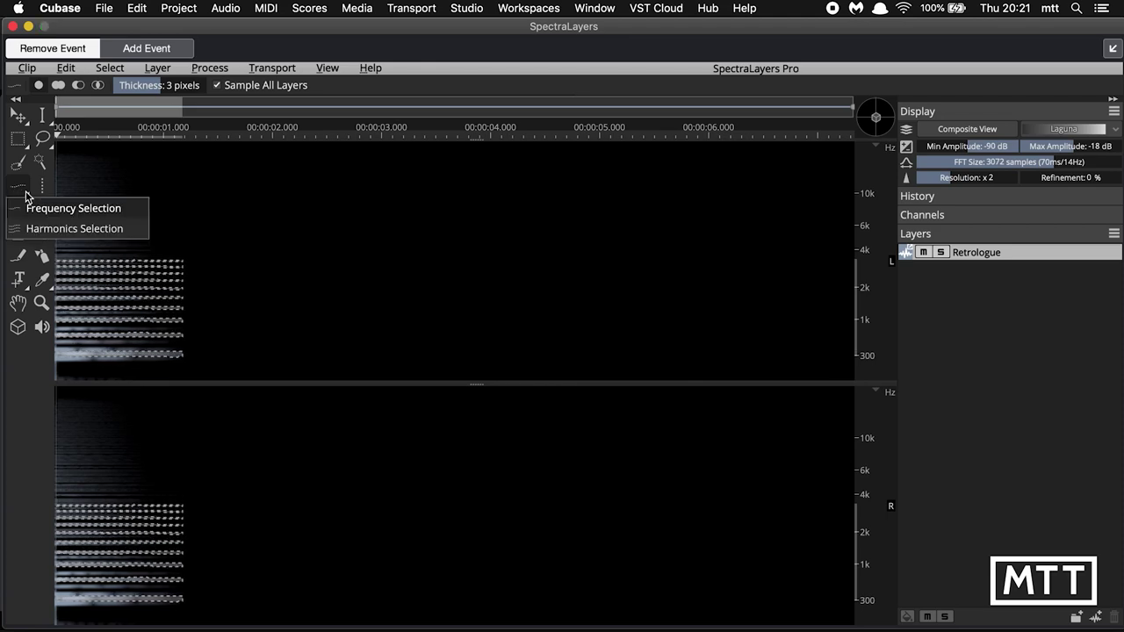
{"action": "left_click", "coordinate": [54, 230]}
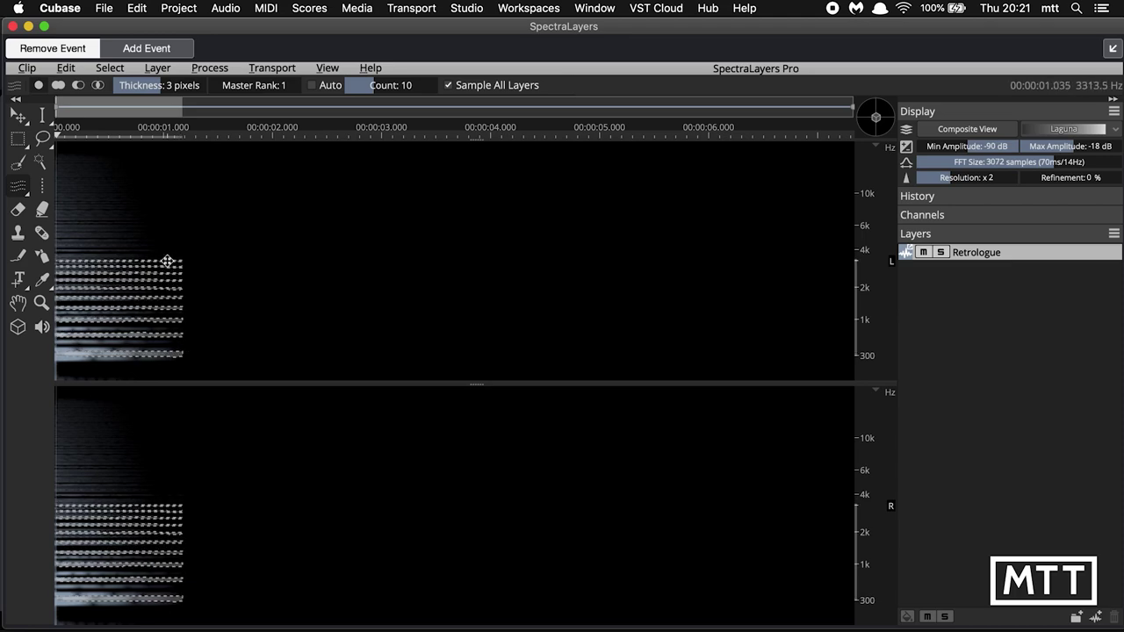
{"action": "left_click", "coordinate": [286, 86]}
{"action": "type", "text": "3"}
{"action": "key", "text": "Return"}
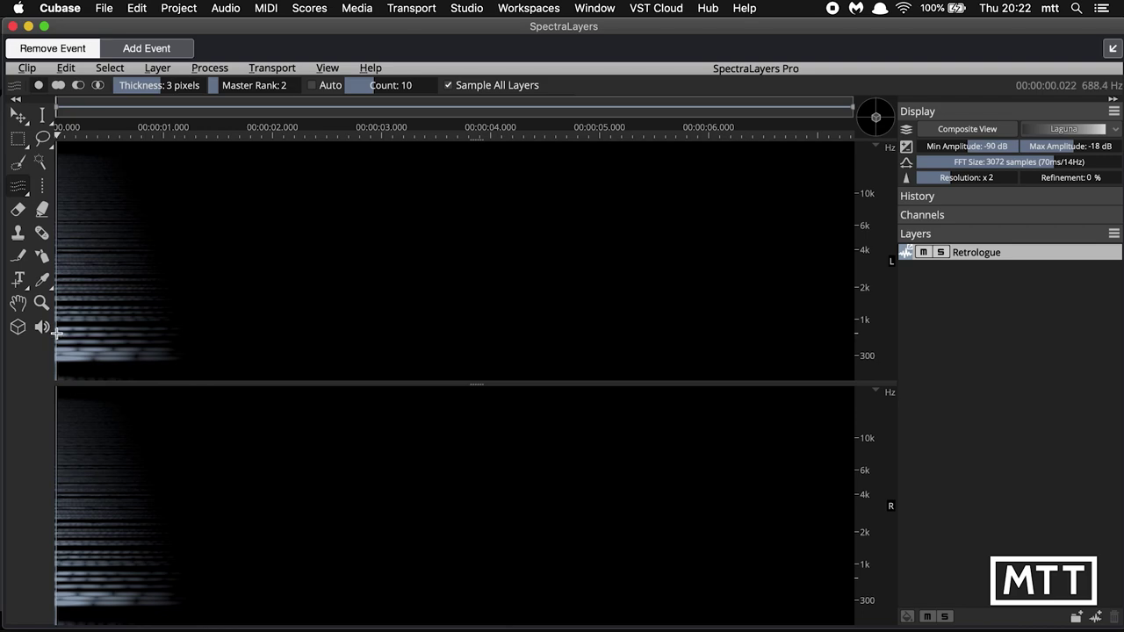
{"action": "left_click_drag", "start_coordinate": [56, 333], "coordinate": [169, 335]}
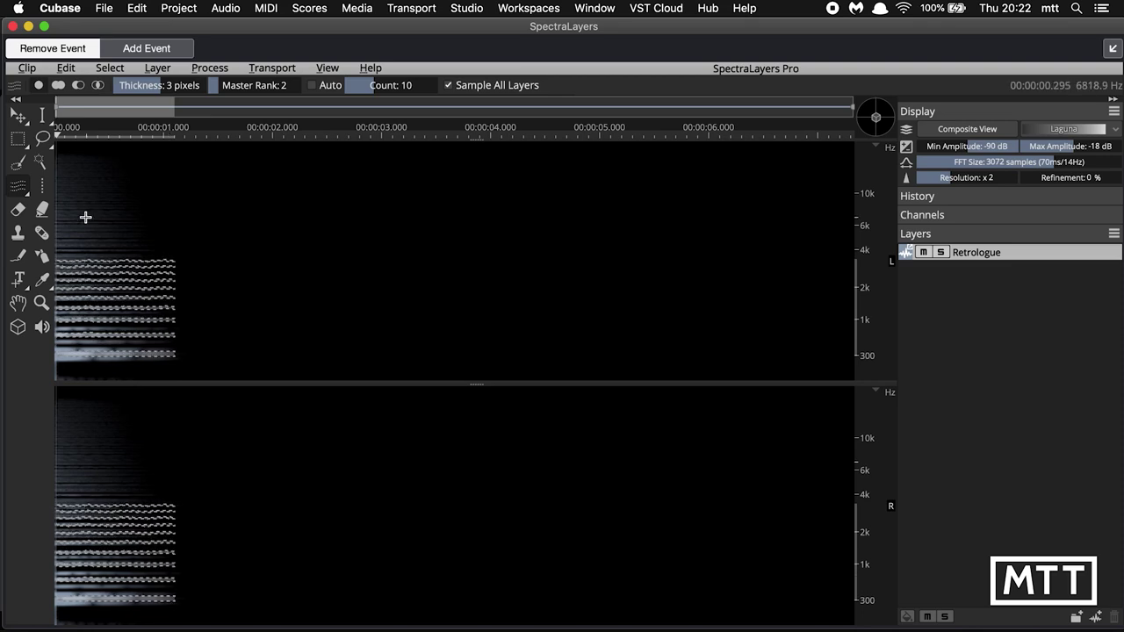
{"action": "left_click", "coordinate": [16, 116]}
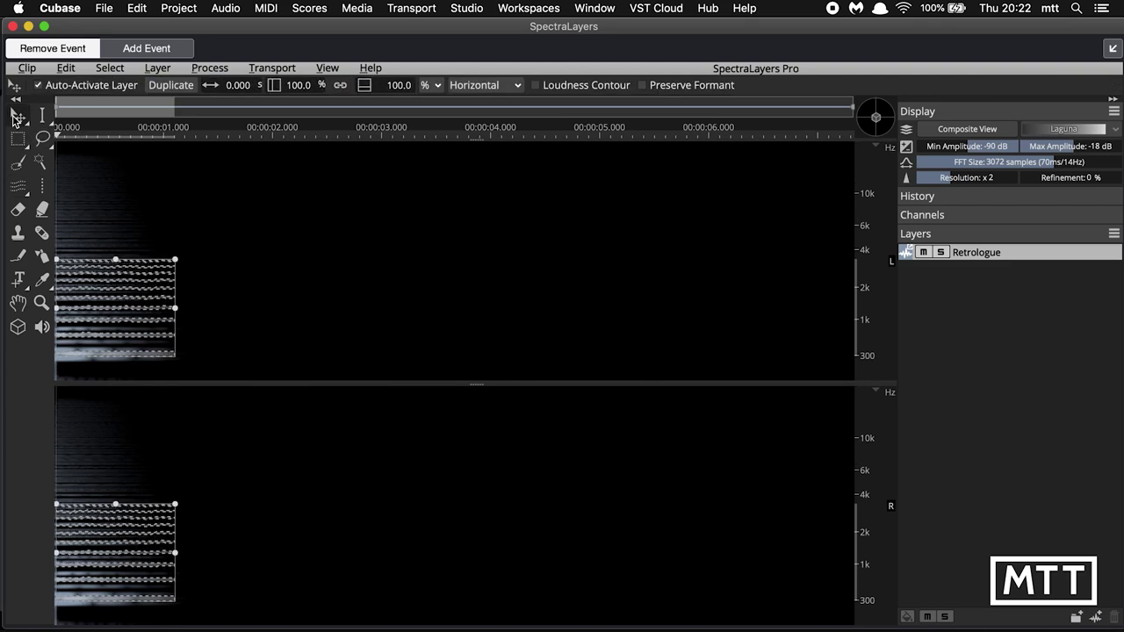
- Shift the selected harmonics' pitch by -1 semitone and play back the result
{"action": "left_click", "coordinate": [429, 85]}
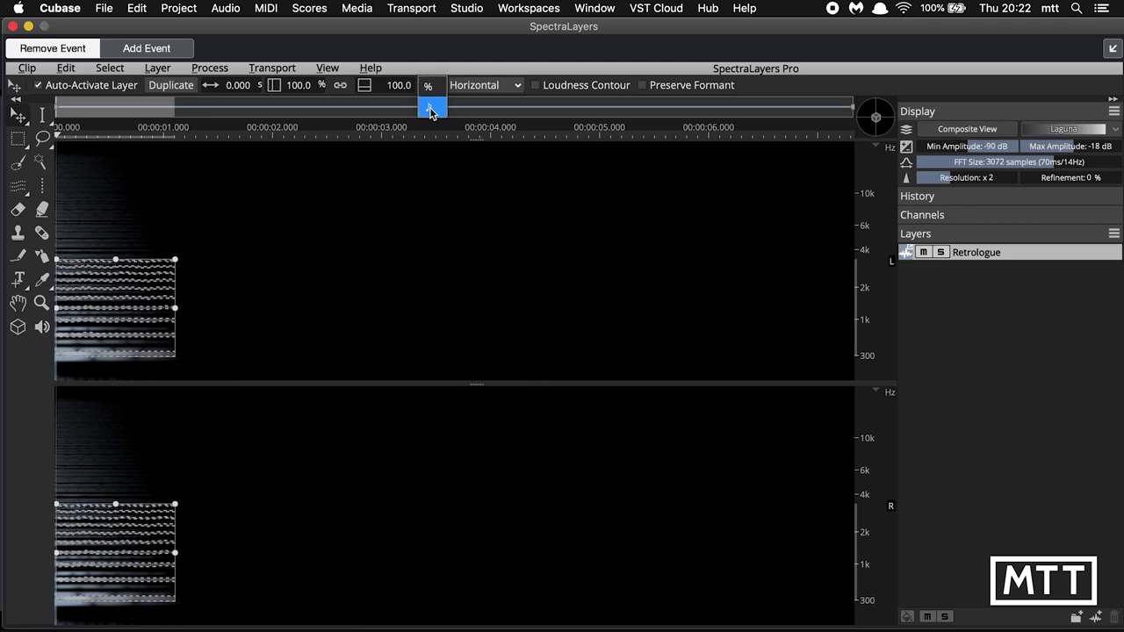
{"action": "left_click", "coordinate": [430, 106]}
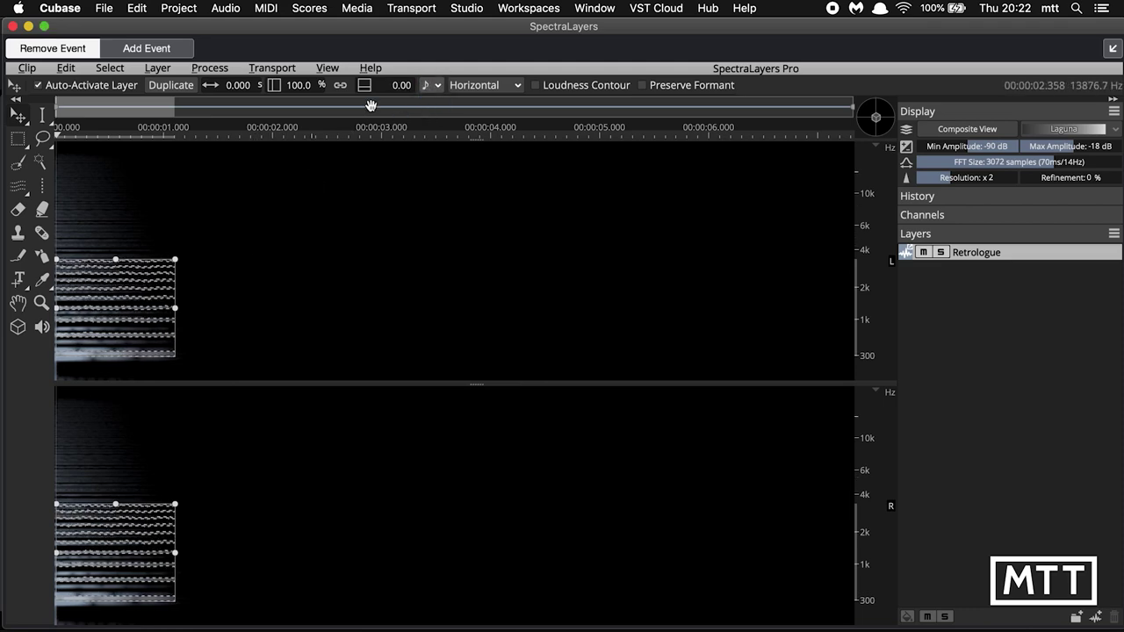
{"action": "left_click", "coordinate": [397, 86]}
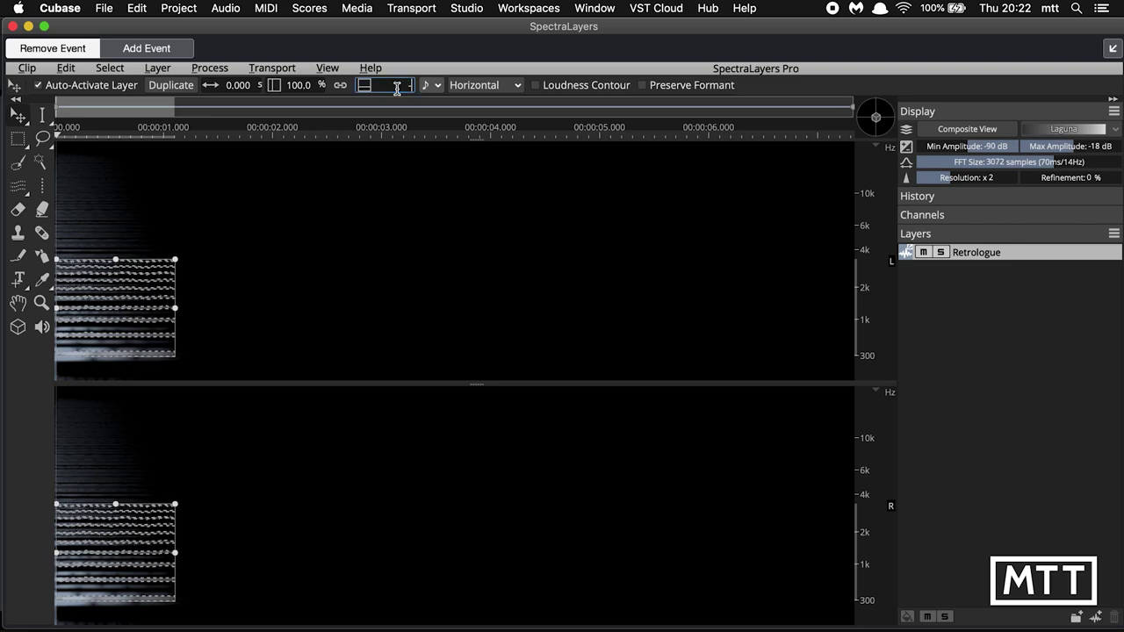
{"action": "type", "text": "-1"}
{"action": "key", "text": "Return"}
{"action": "key", "text": "space"}
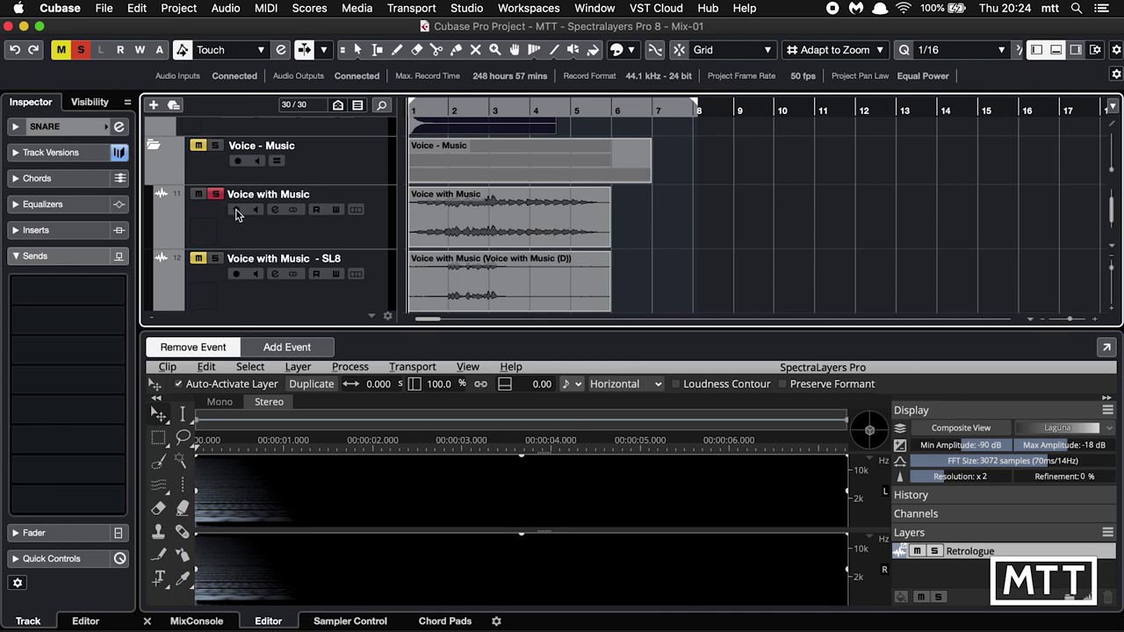
- Unsolo the Voice with Music track and load its clip into a separate SpectraLayers window
{"action": "key", "text": "space"}
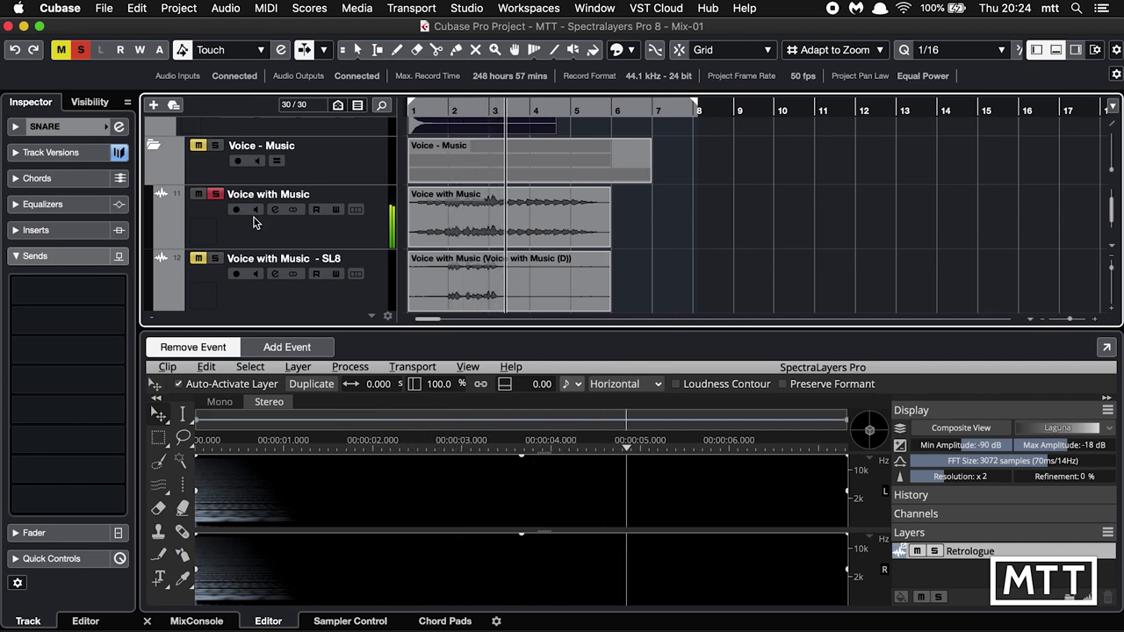
{"action": "left_click", "coordinate": [215, 194]}
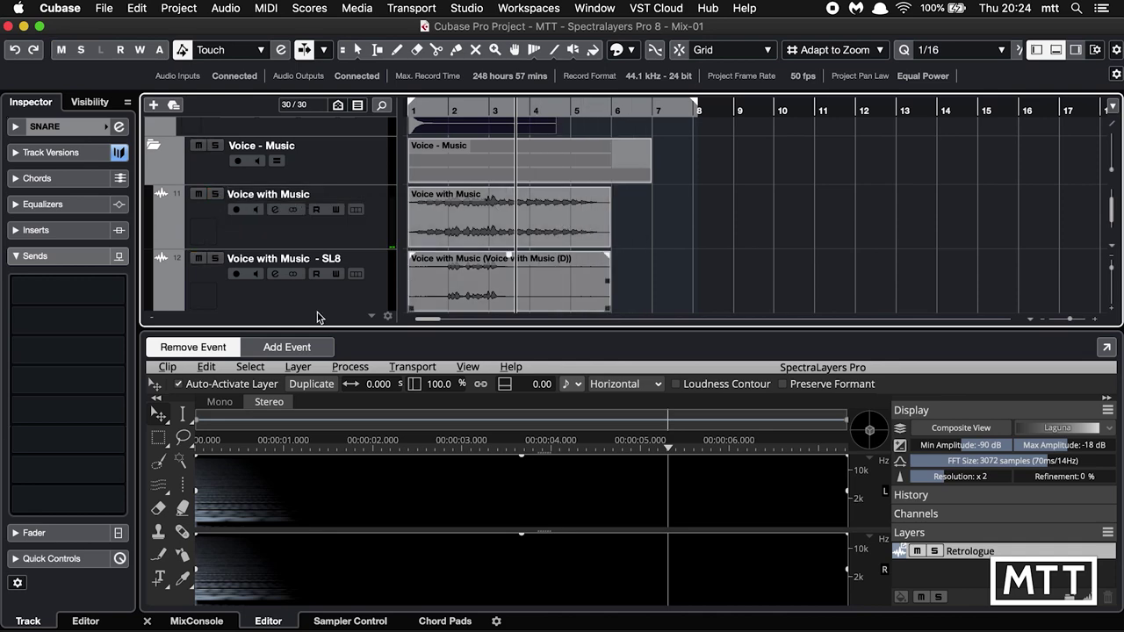
{"action": "left_click", "coordinate": [289, 347]}
{"action": "left_click", "coordinate": [538, 214]}
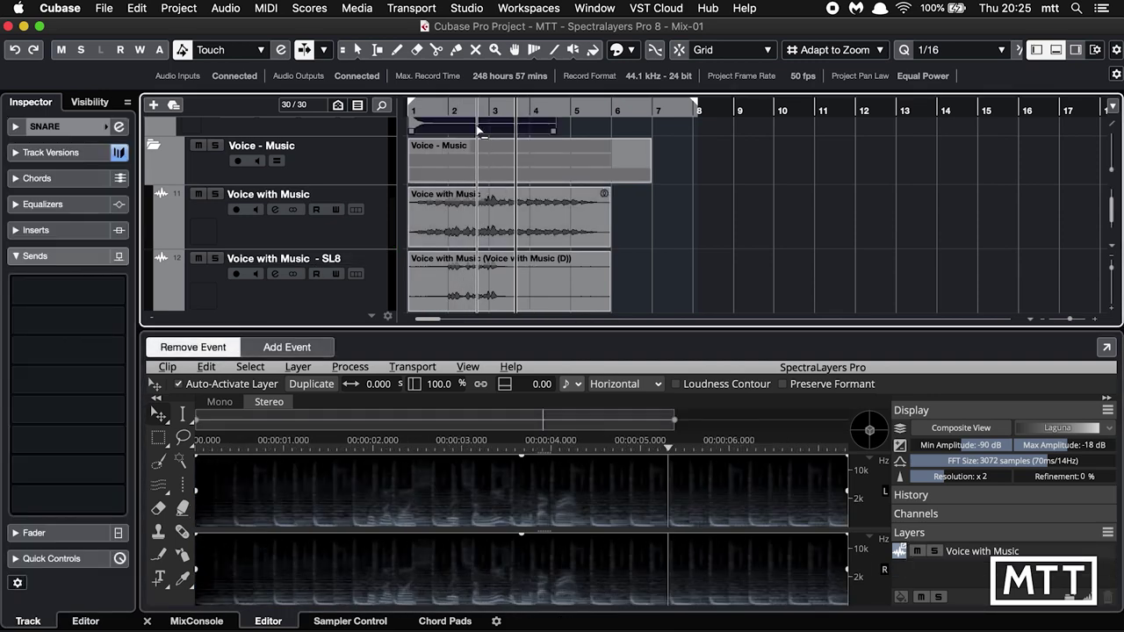
{"action": "left_click", "coordinate": [1106, 350]}
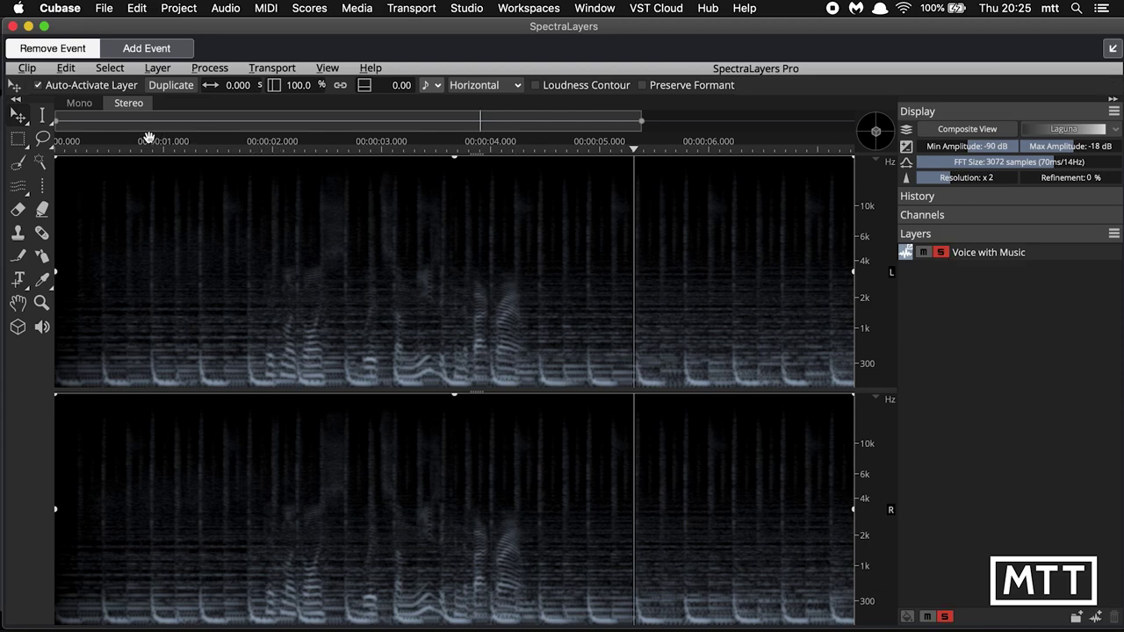
- Fit the whole Voice with Music clip in view and listen to it
{"action": "left_click", "coordinate": [71, 154]}
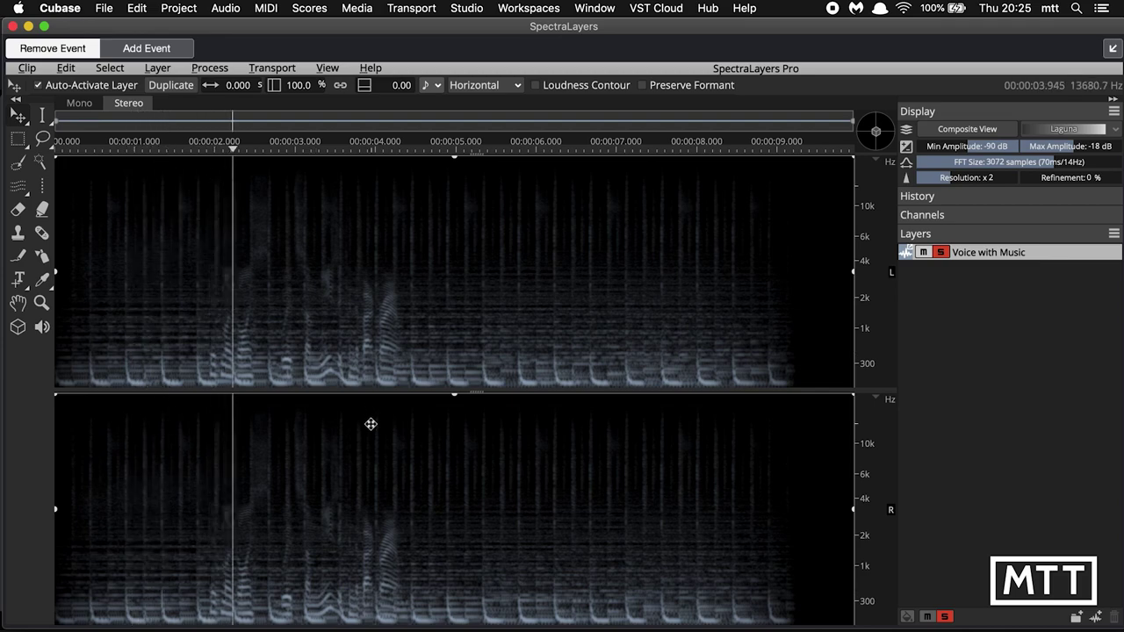
{"action": "key", "text": "space"}
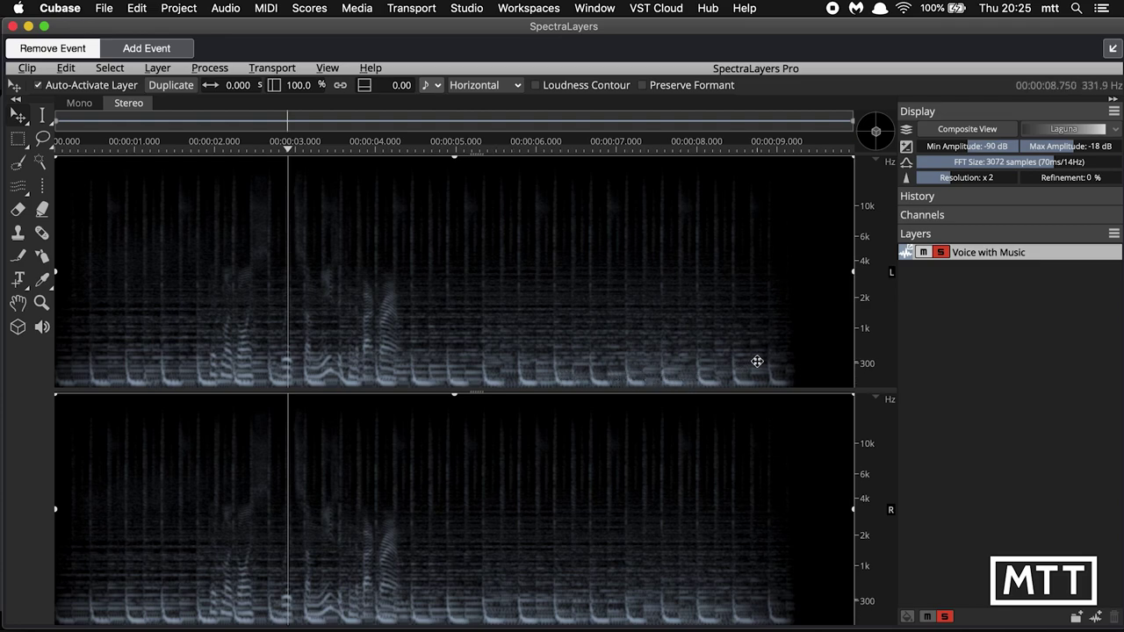
- Apply Voice Denoiser with Music as the background, then play the isolated voice
{"action": "left_click", "coordinate": [212, 72]}
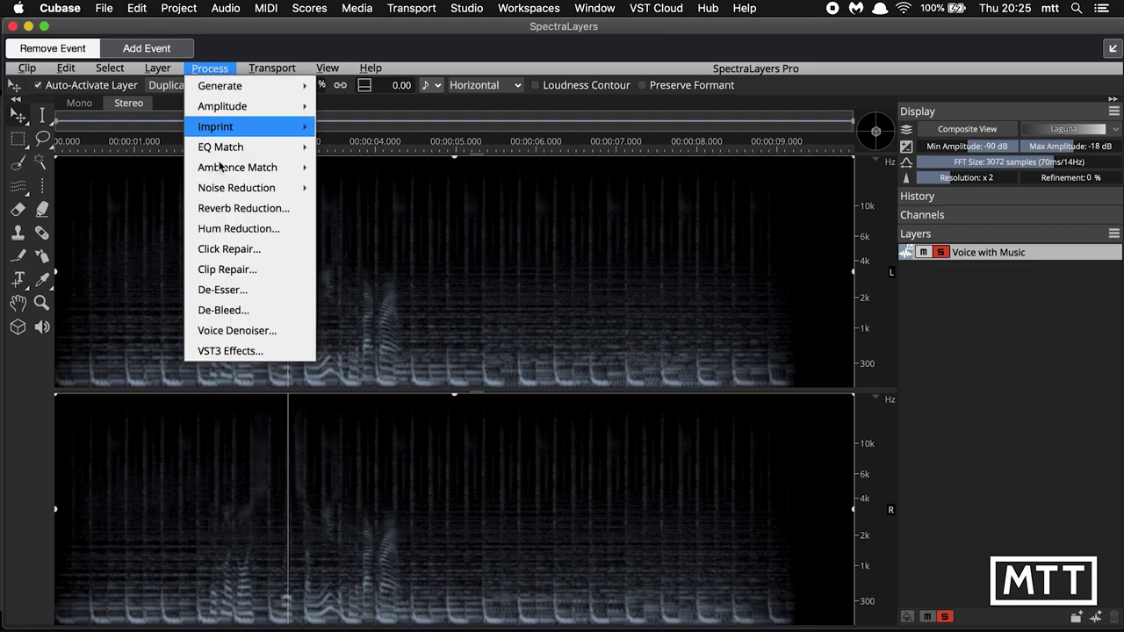
{"action": "left_click", "coordinate": [242, 331]}
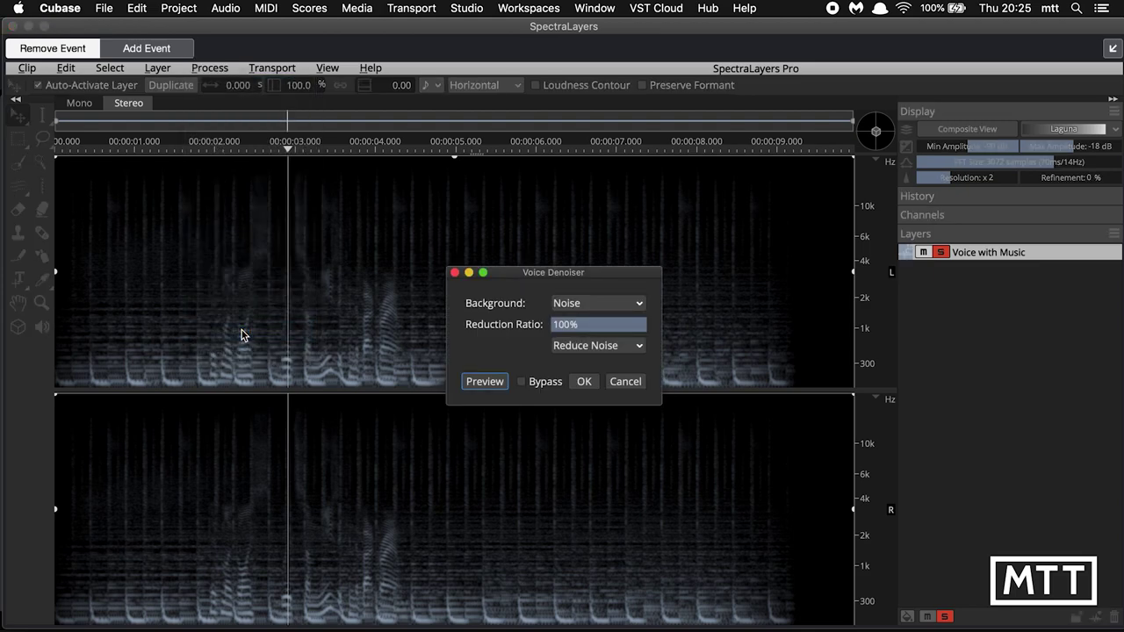
{"action": "left_click", "coordinate": [602, 305]}
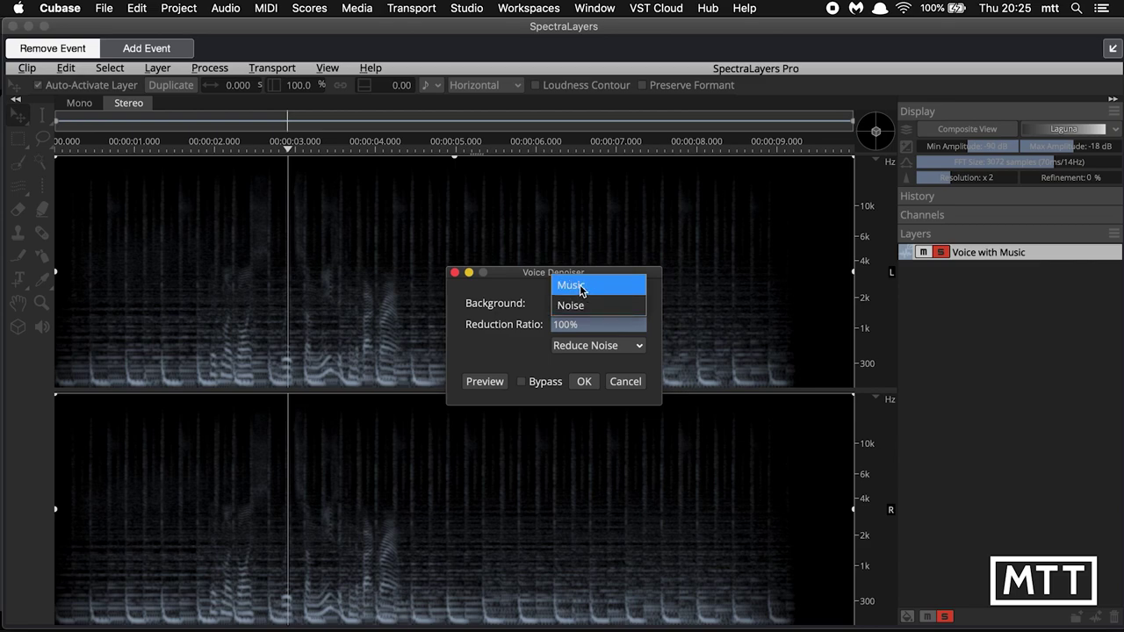
{"action": "left_click", "coordinate": [579, 290]}
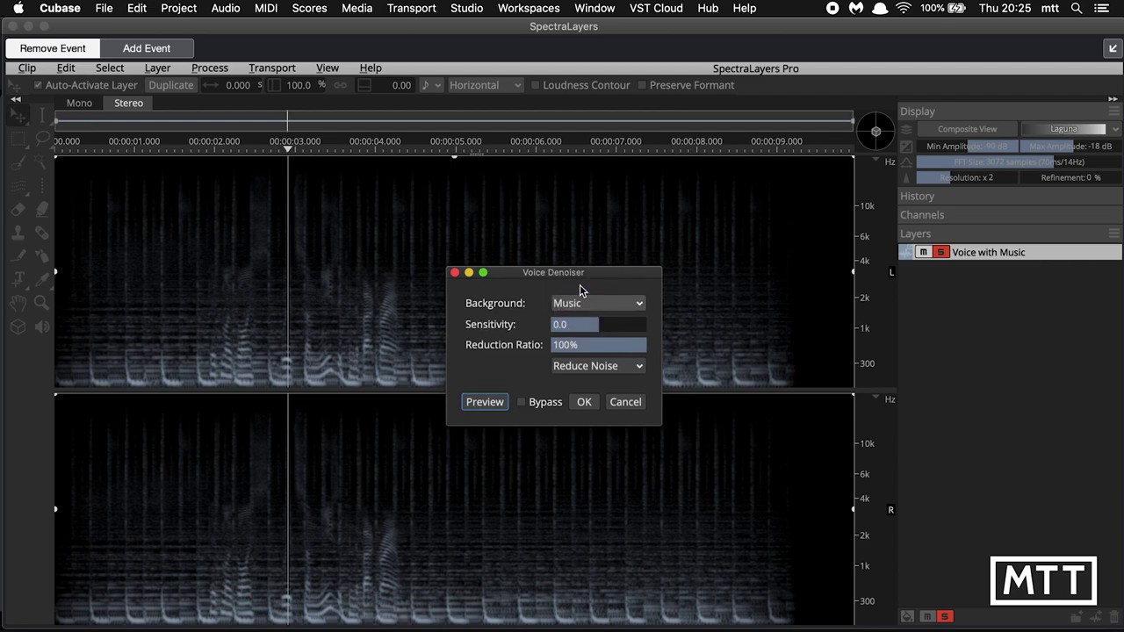
{"action": "left_click", "coordinate": [584, 402]}
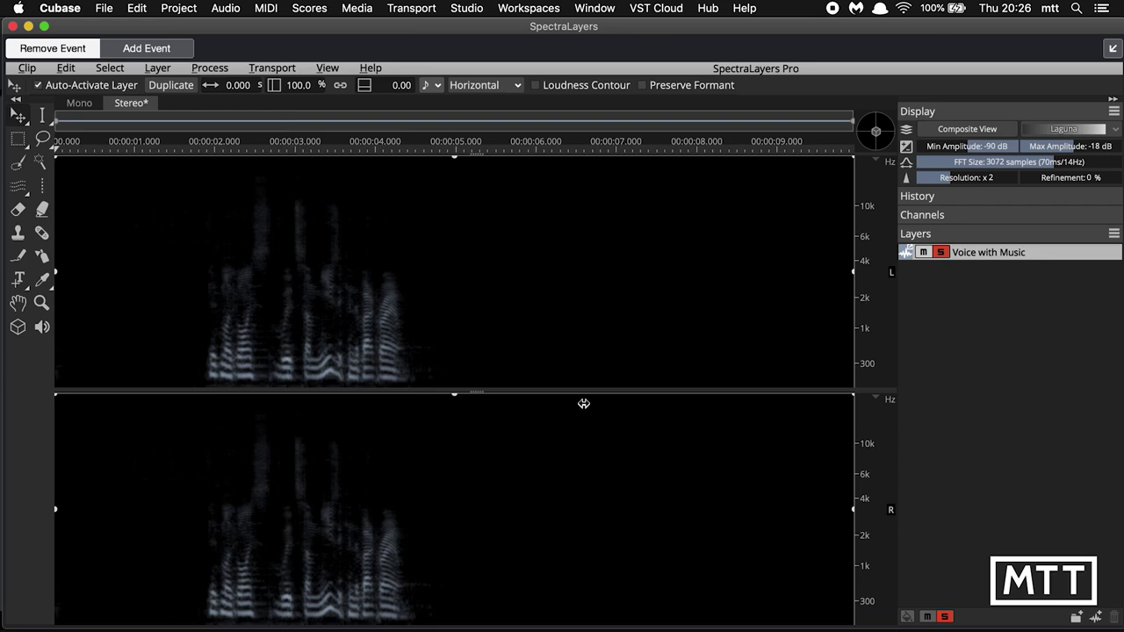
{"action": "key", "text": "space"}
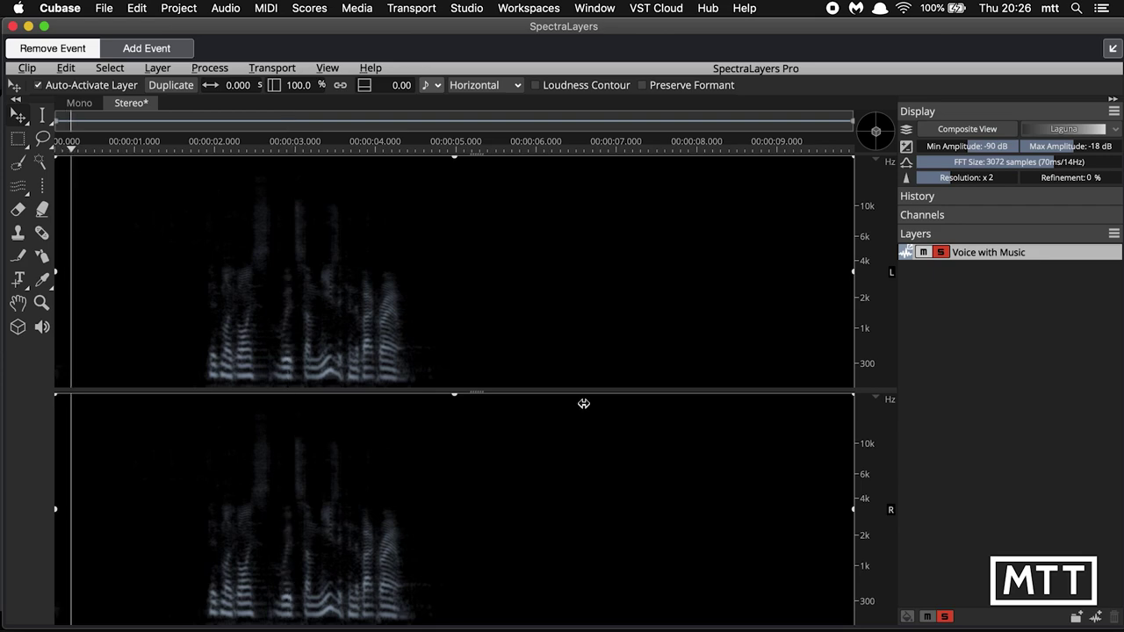